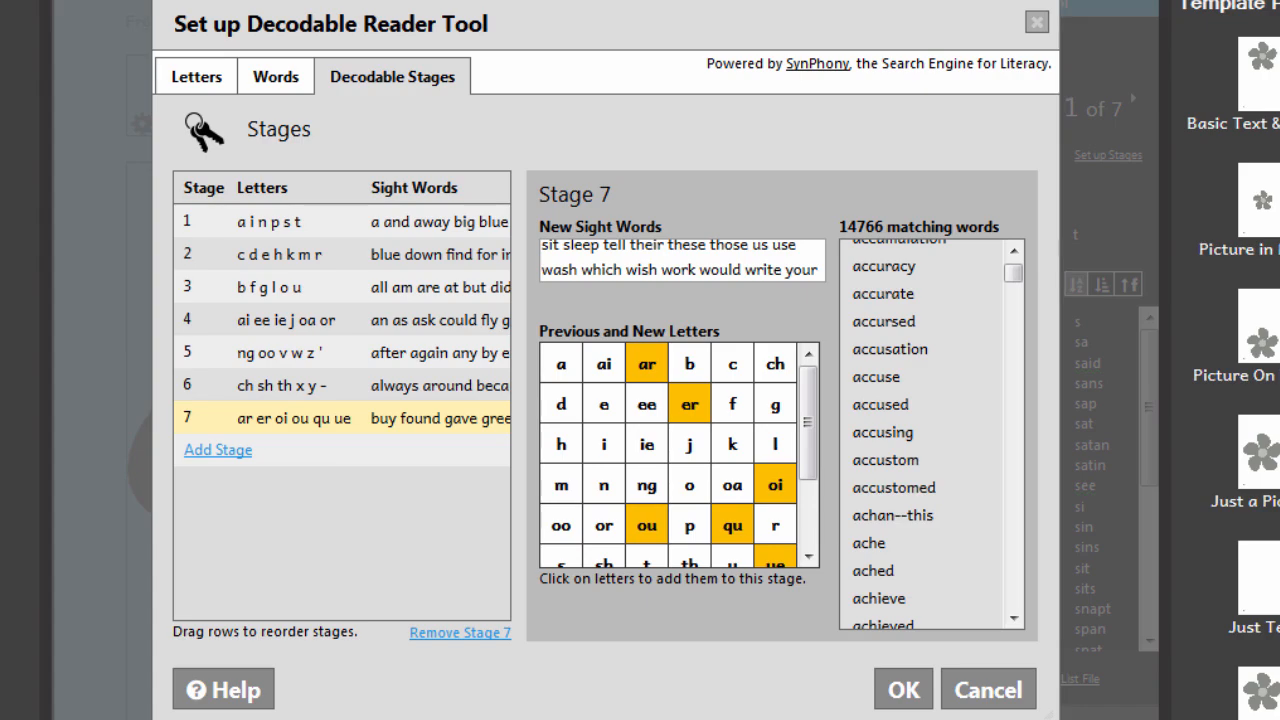
# Accept the seven-stage decodable reader setup and add a Picture On Bottom page to the book
pyautogui.click(905, 690)
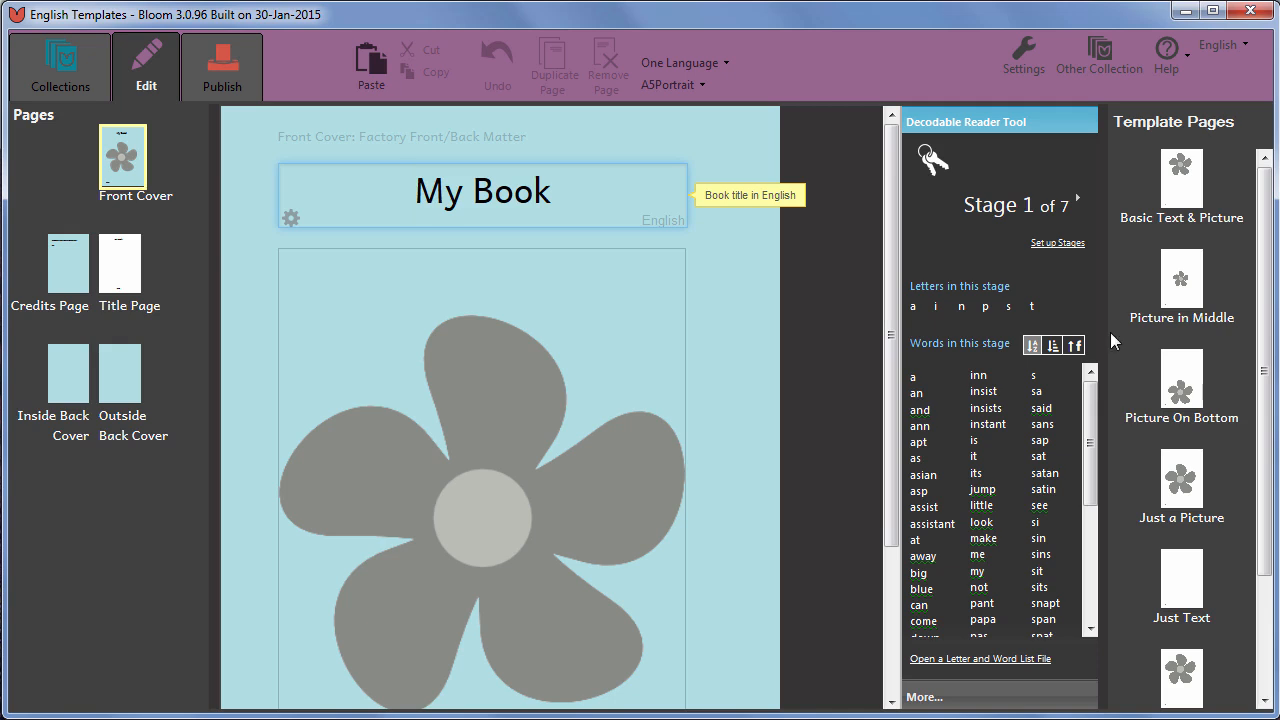
pyautogui.click(1177, 367)
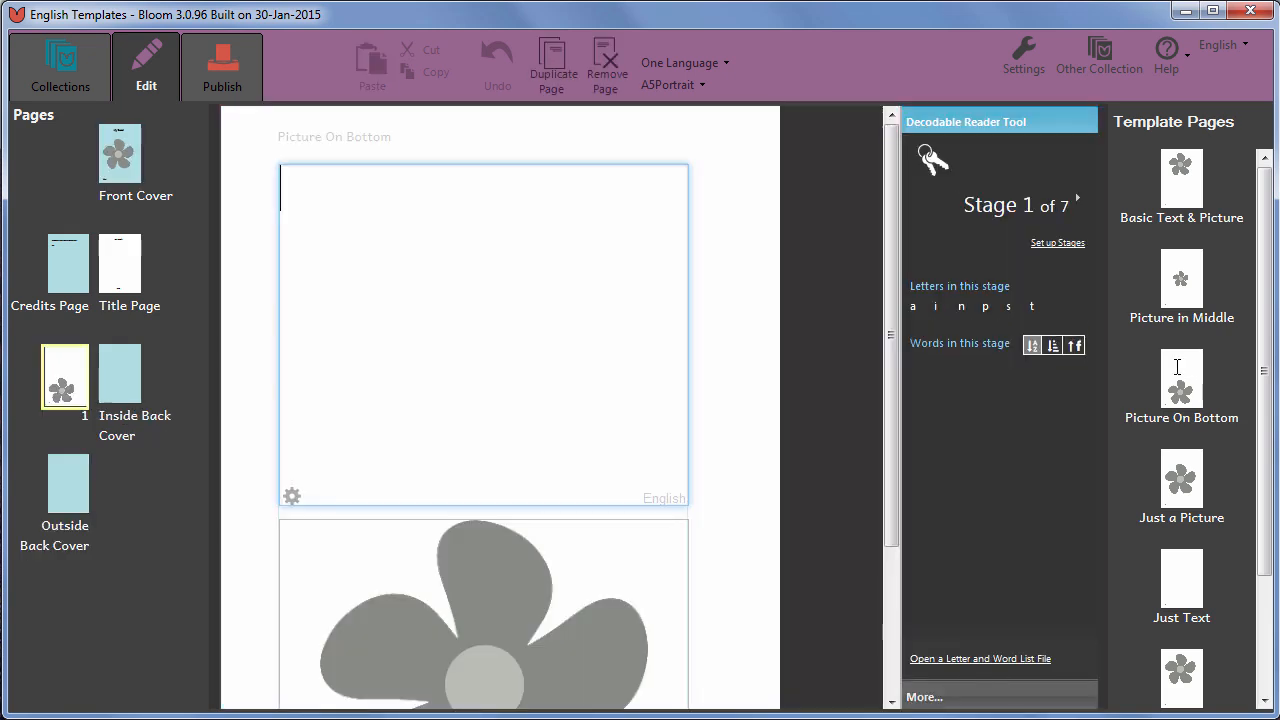
# Set the Normal style's font size to 60 through the new page's text box and remove that page
pyautogui.click(292, 493)
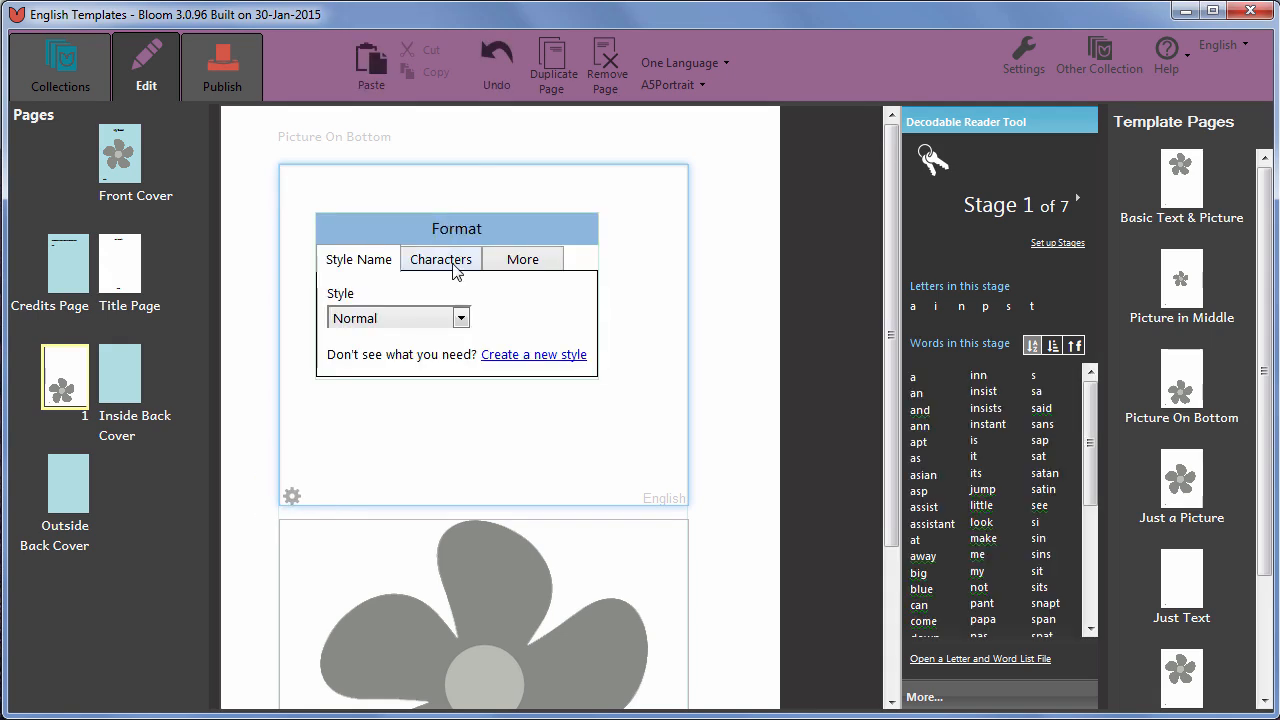
pyautogui.click(454, 266)
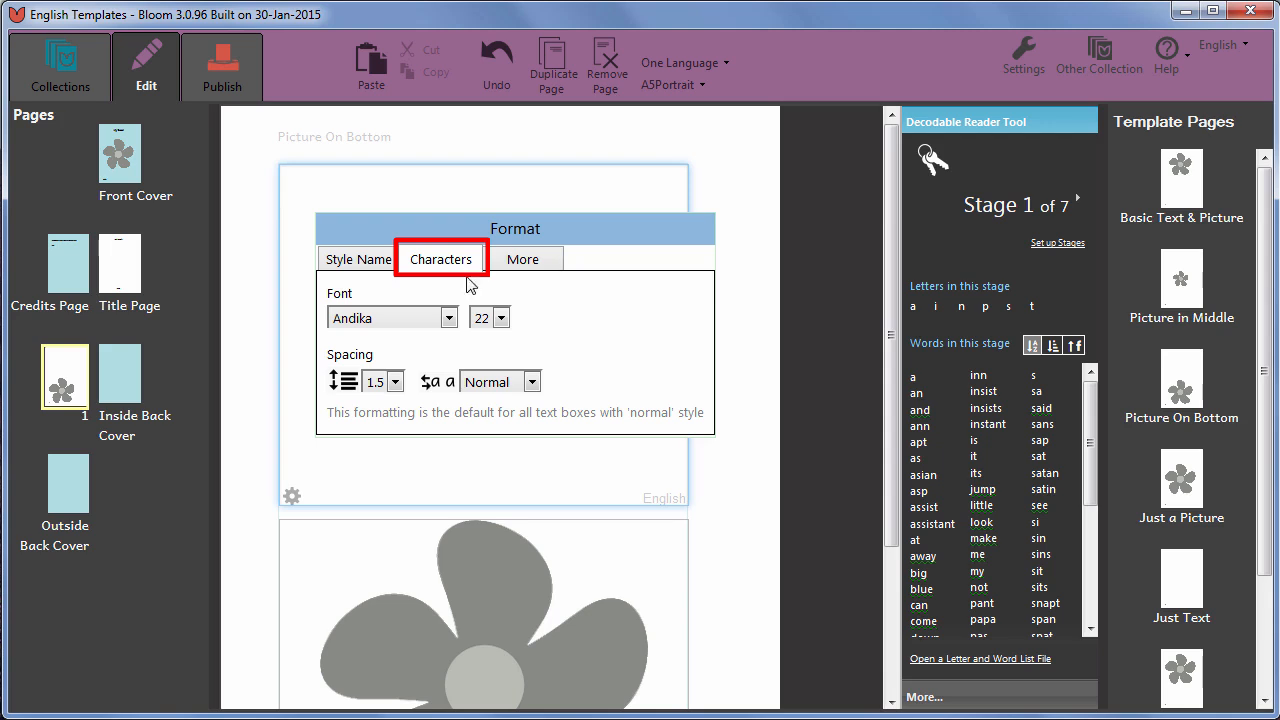
pyautogui.click(501, 322)
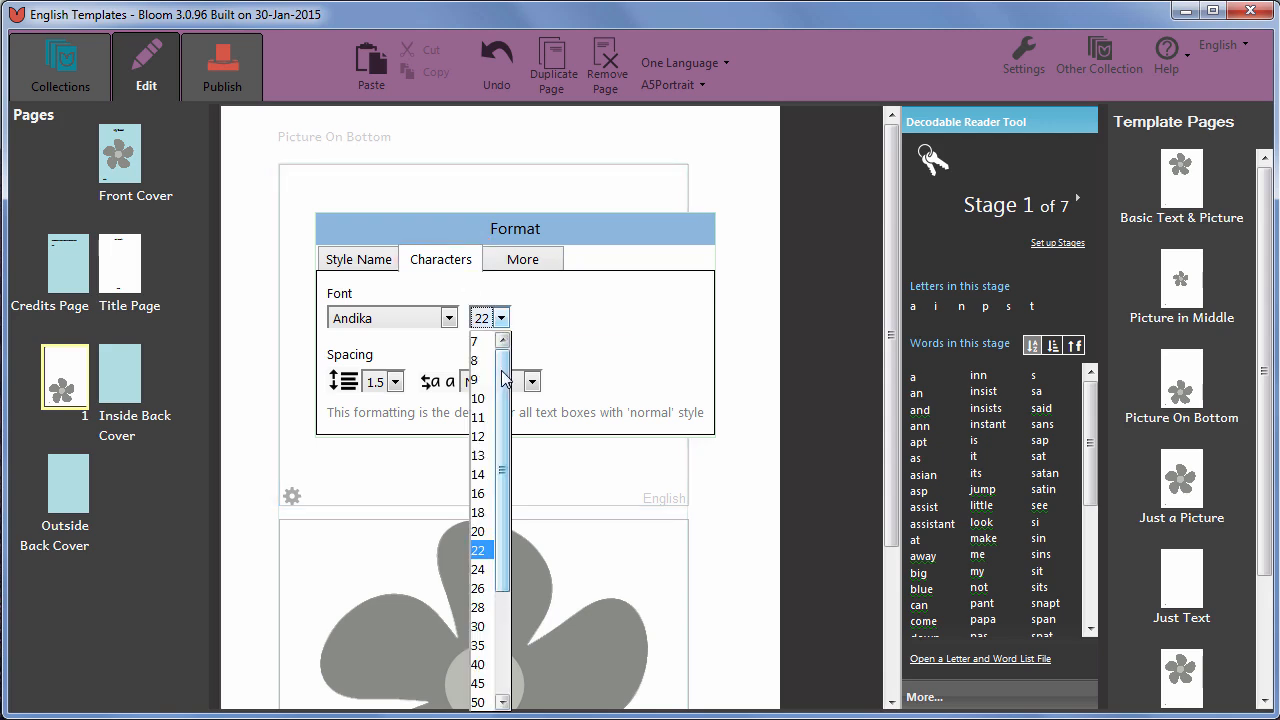
pyautogui.moveTo(504, 386); pyautogui.dragTo(511, 496)
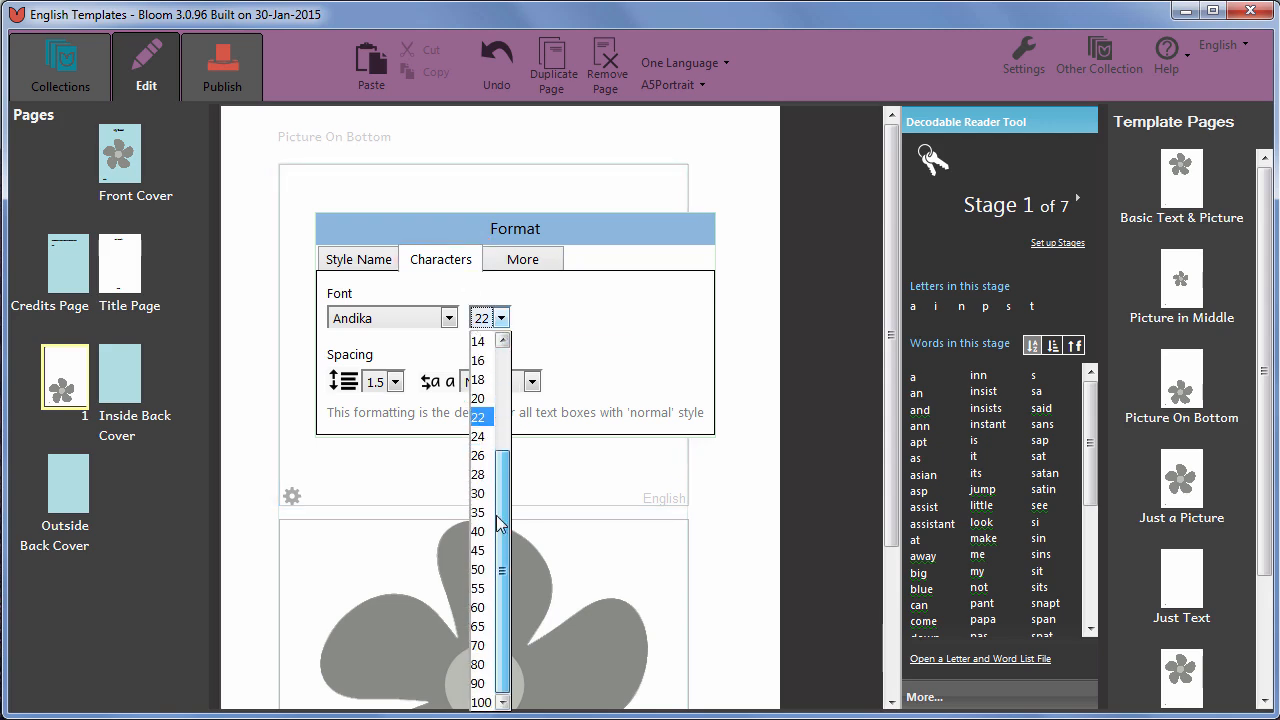
pyautogui.click(479, 608)
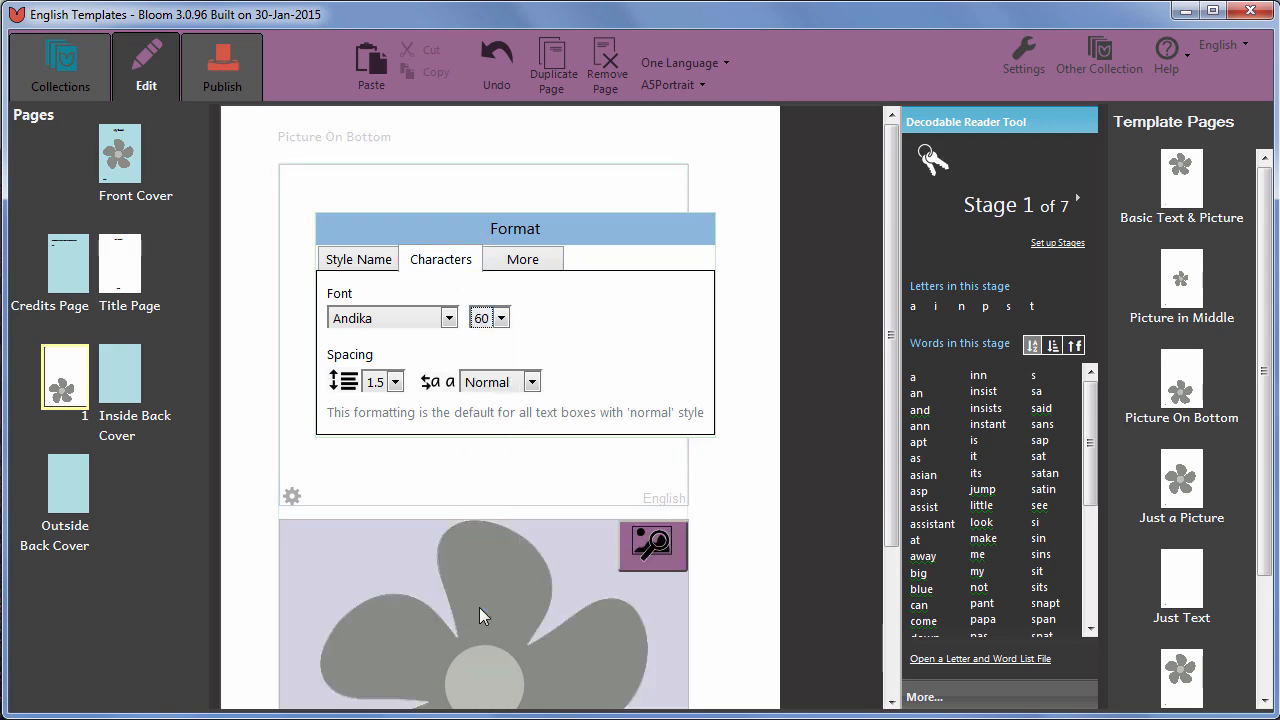
pyautogui.click(471, 475)
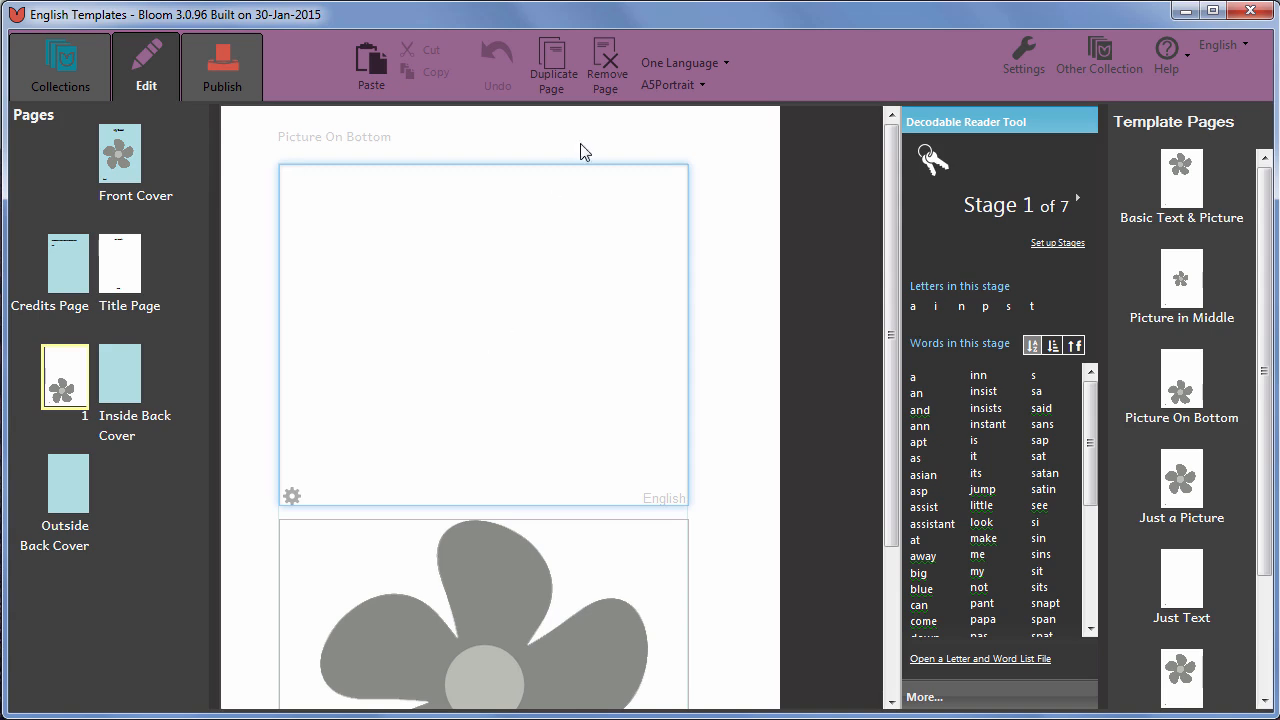
pyautogui.click(605, 77)
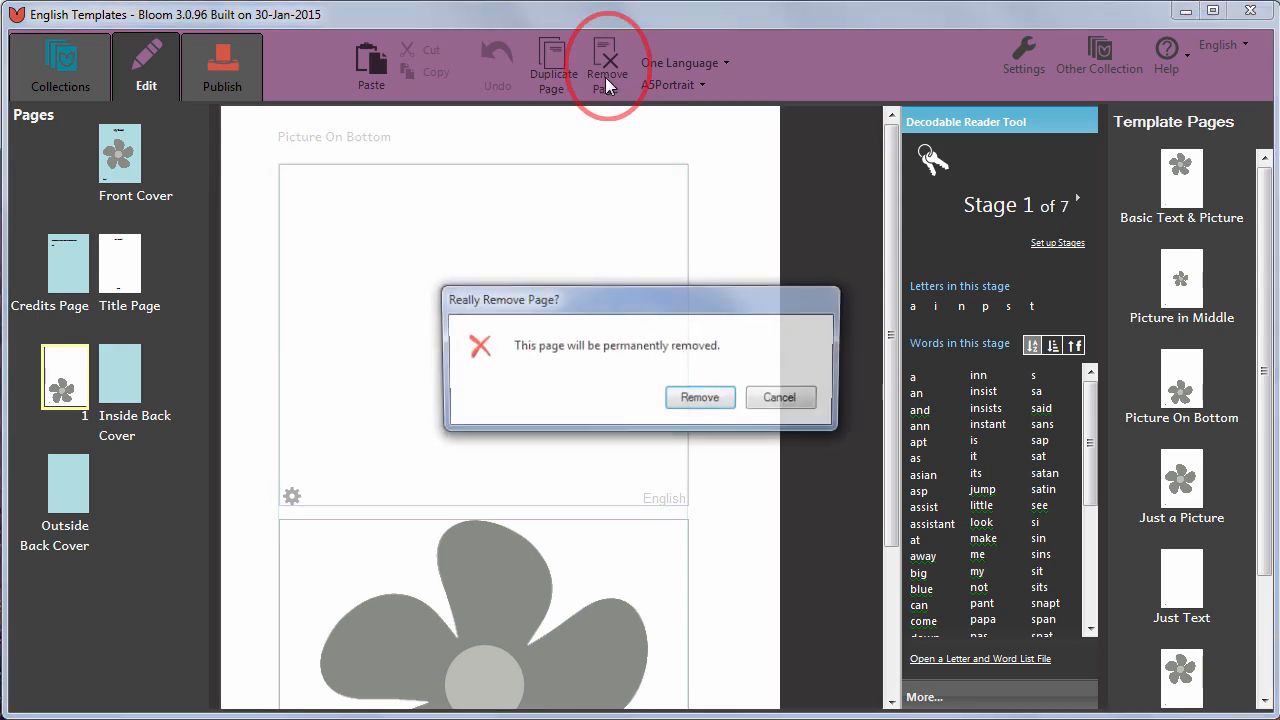
pyautogui.click(700, 399)
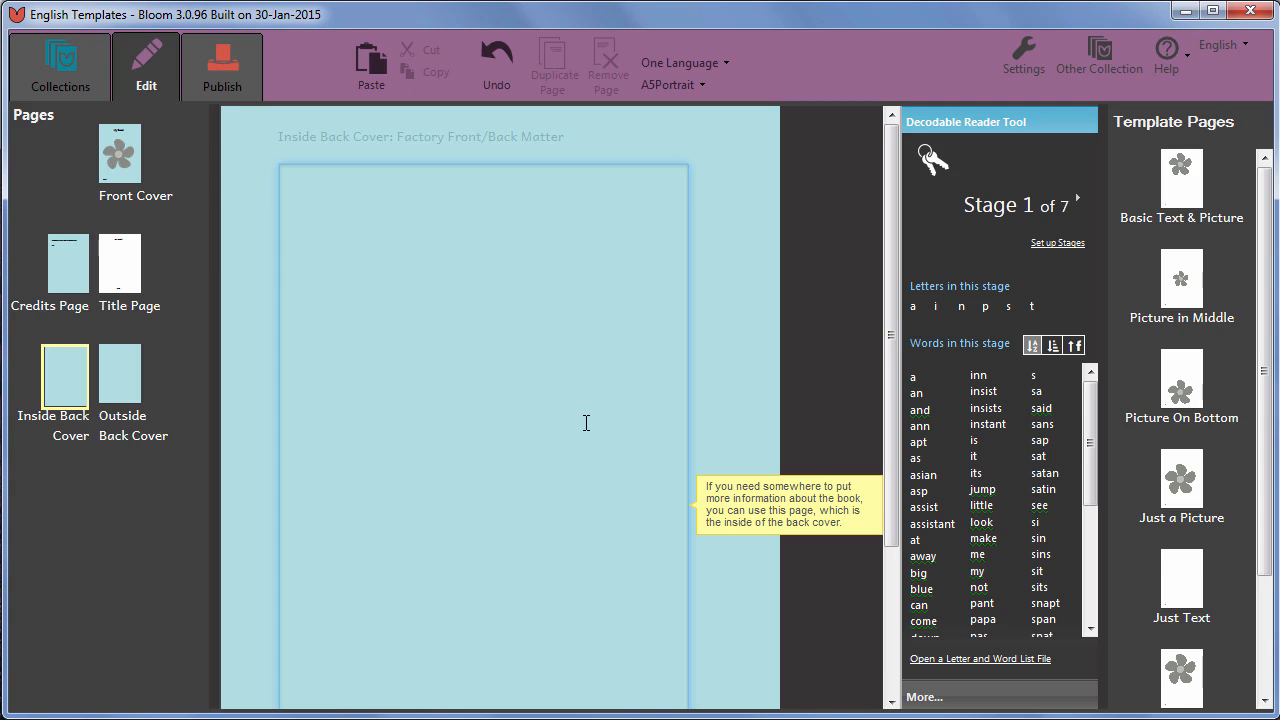
# Replace the front cover title with "Stage 1 - s, a, t, i, p, n"
pyautogui.click(112, 170)
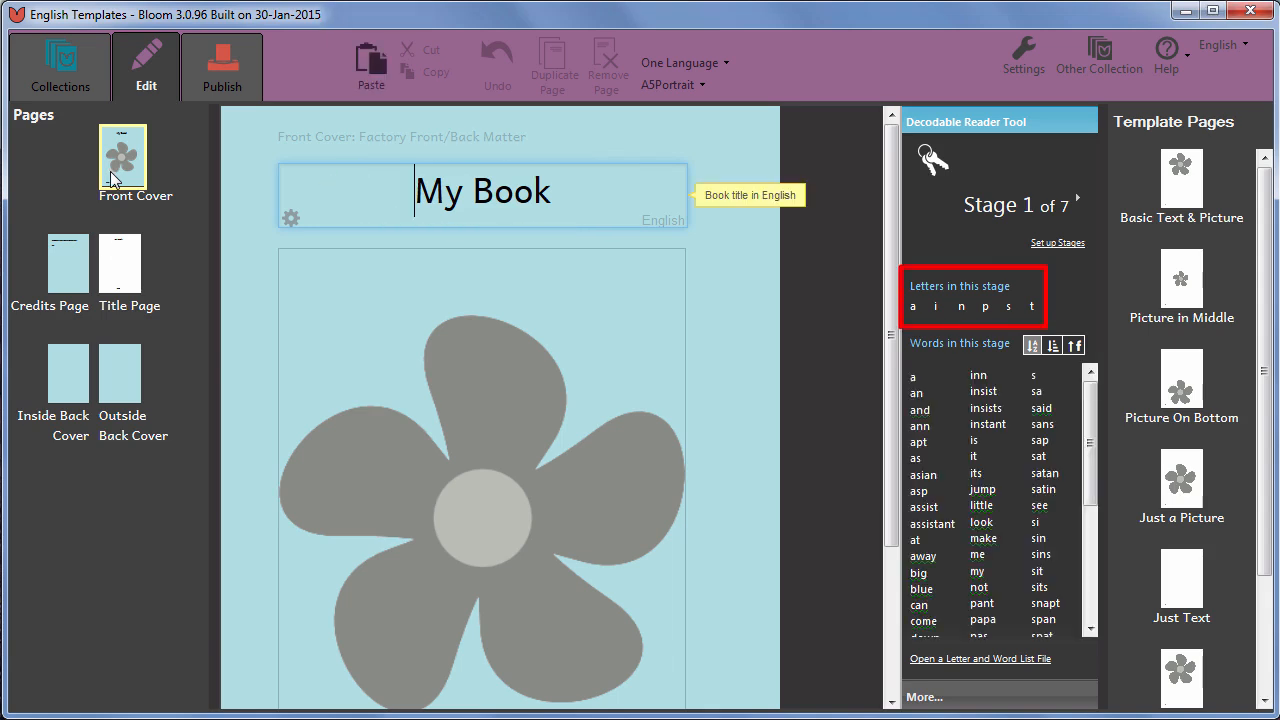
pyautogui.moveTo(414, 190); pyautogui.dragTo(577, 200)
pyautogui.write('Stage ')
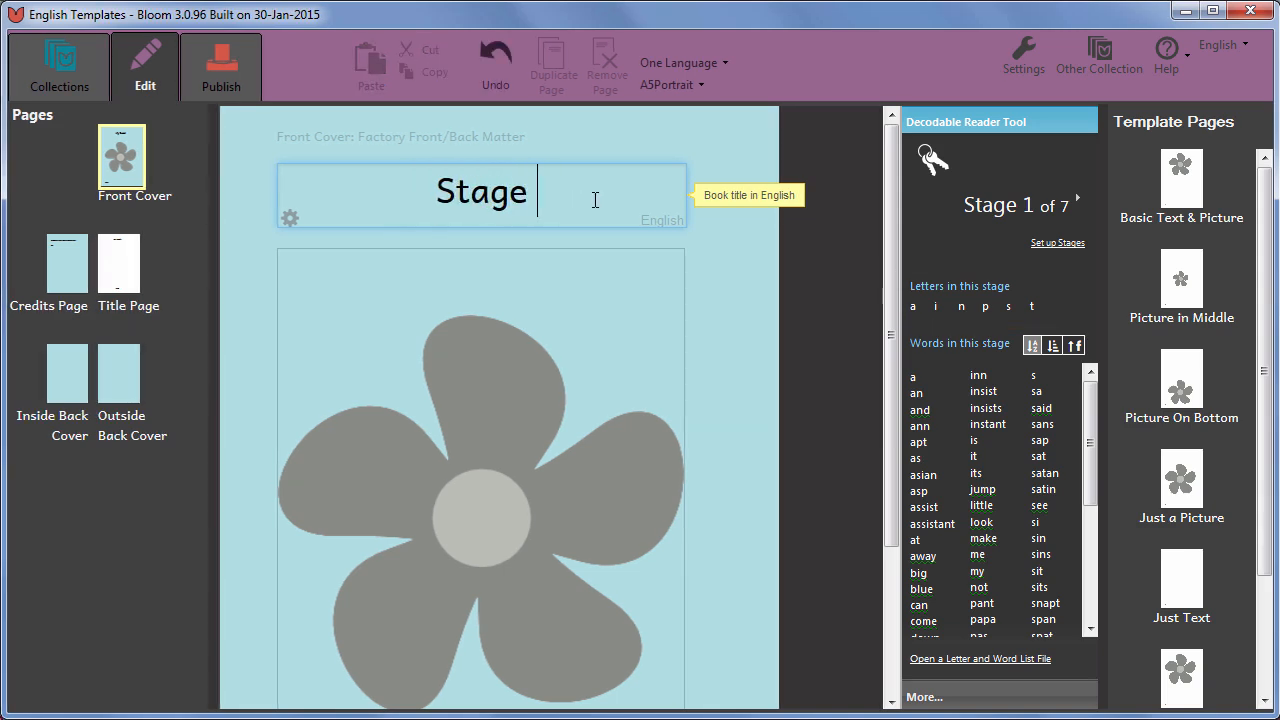
pyautogui.write('1 - s, a')
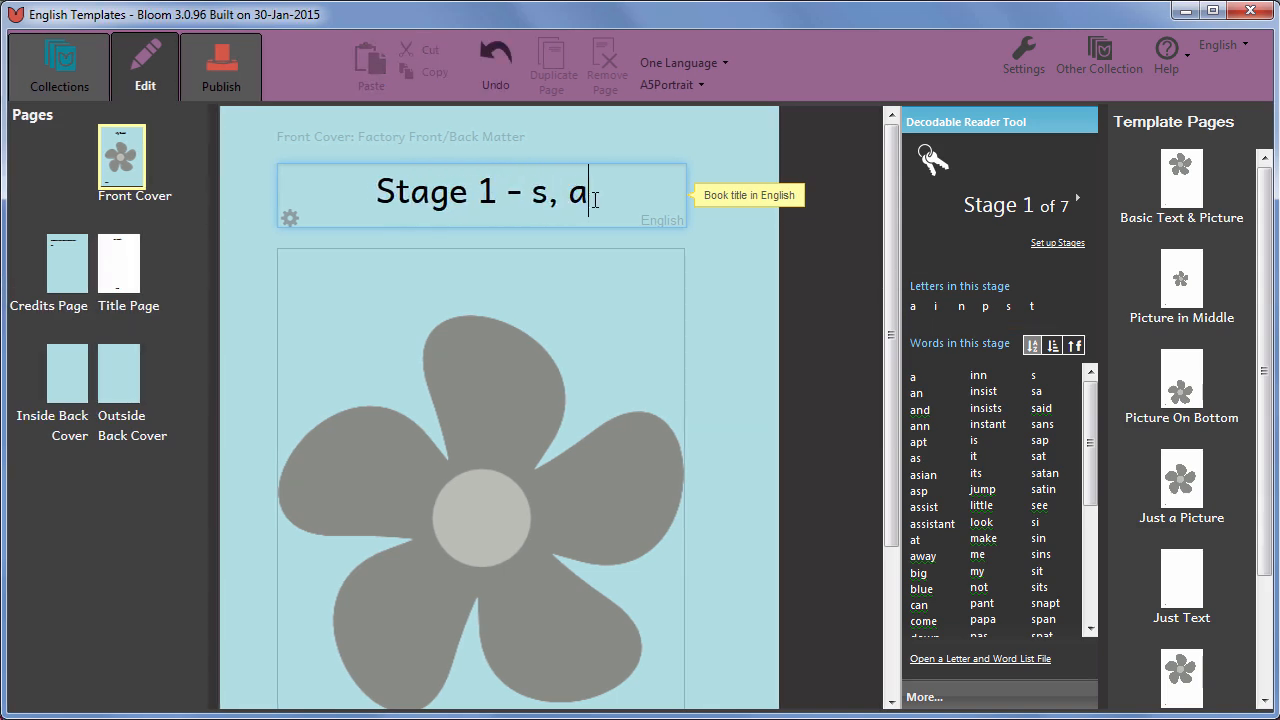
pyautogui.write(', t, i, p')
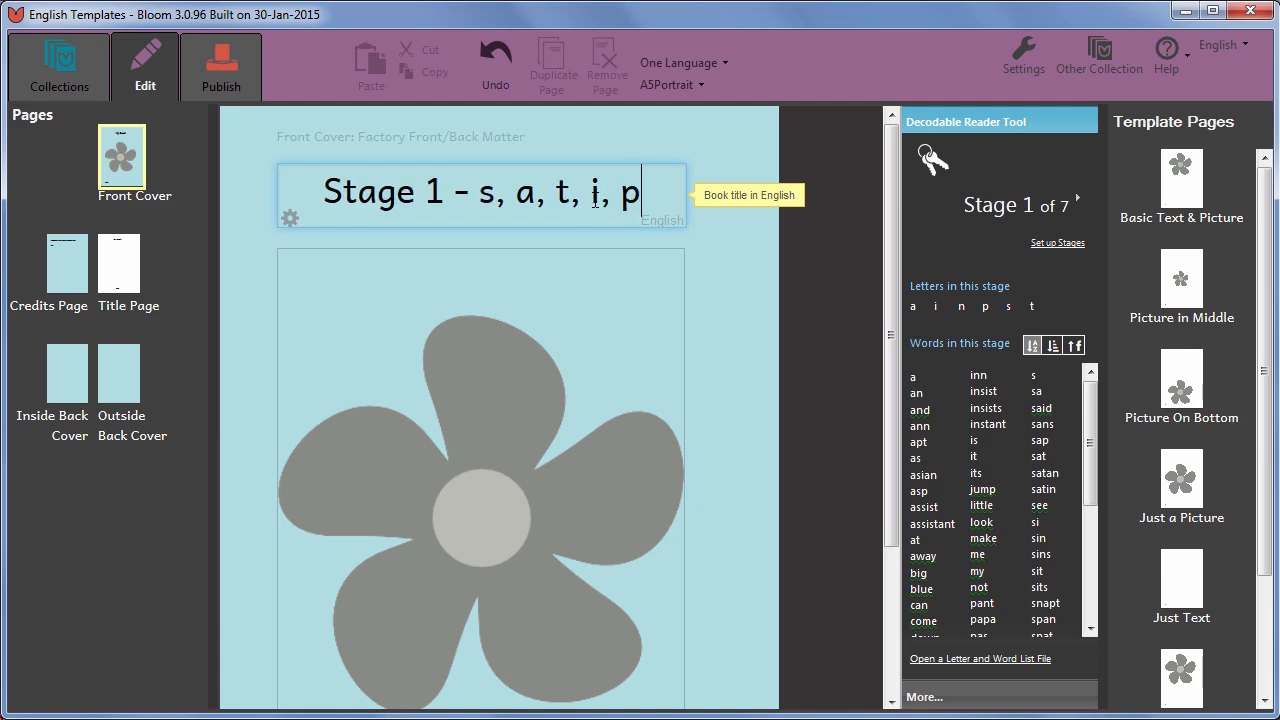
pyautogui.write(', n')
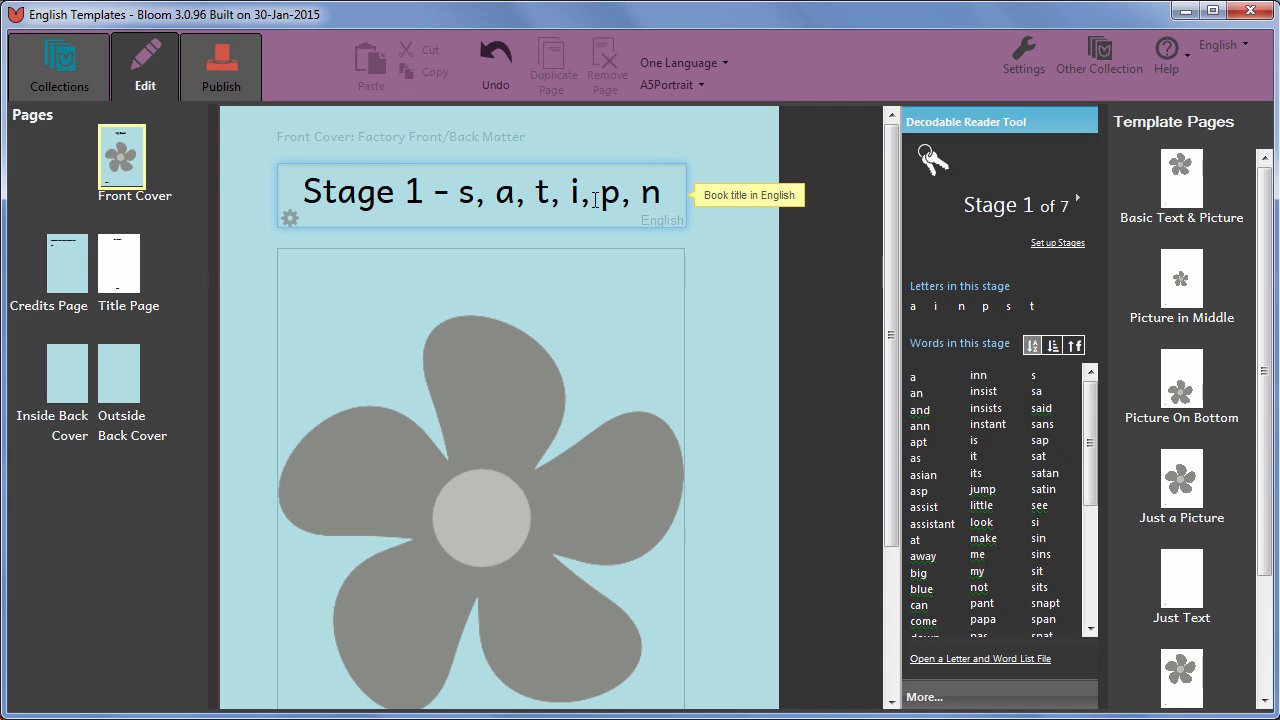
pyautogui.click(595, 200)
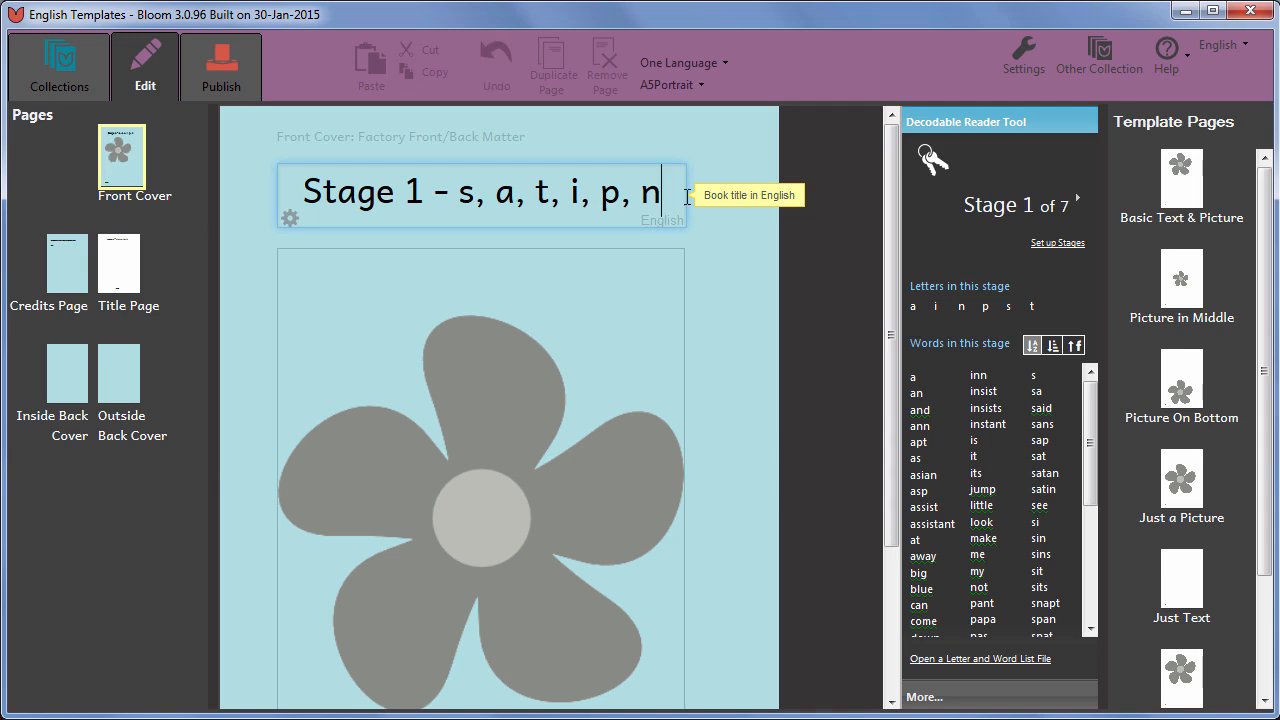
# Return to the book collection and make a new book from the Decodable Reader template
pyautogui.click(62, 88)
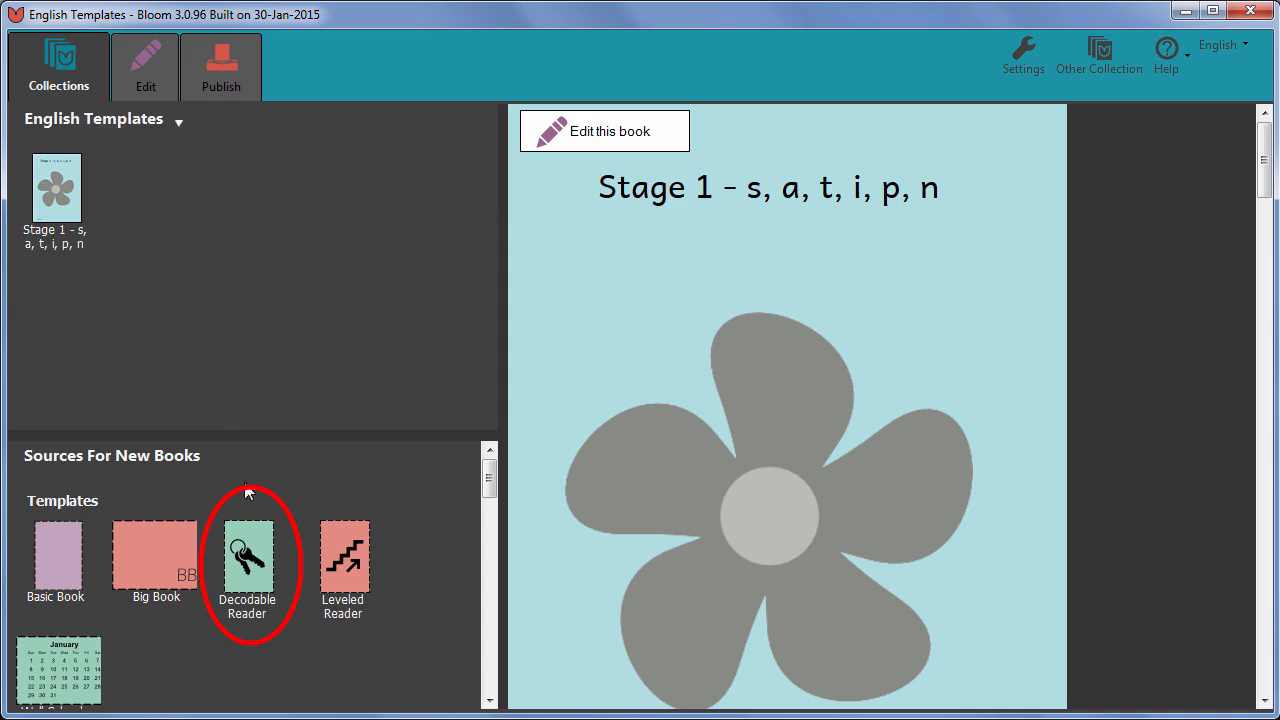
pyautogui.click(263, 560)
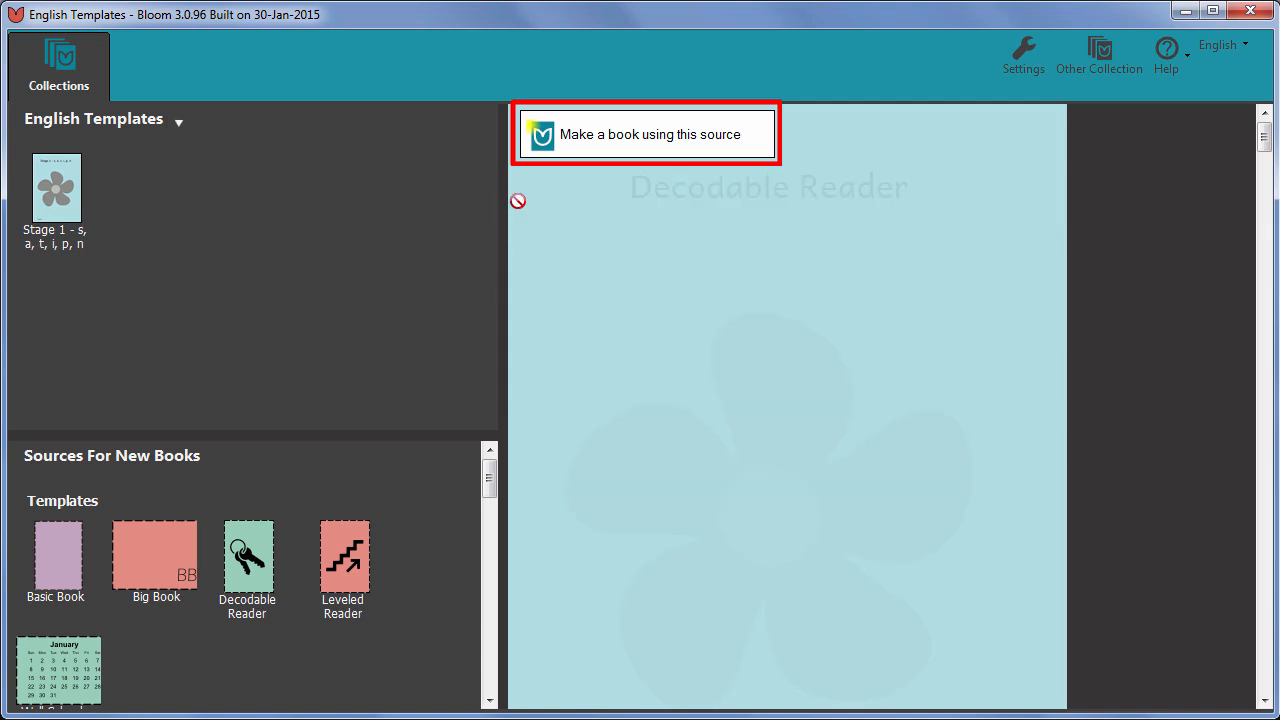
pyautogui.click(575, 140)
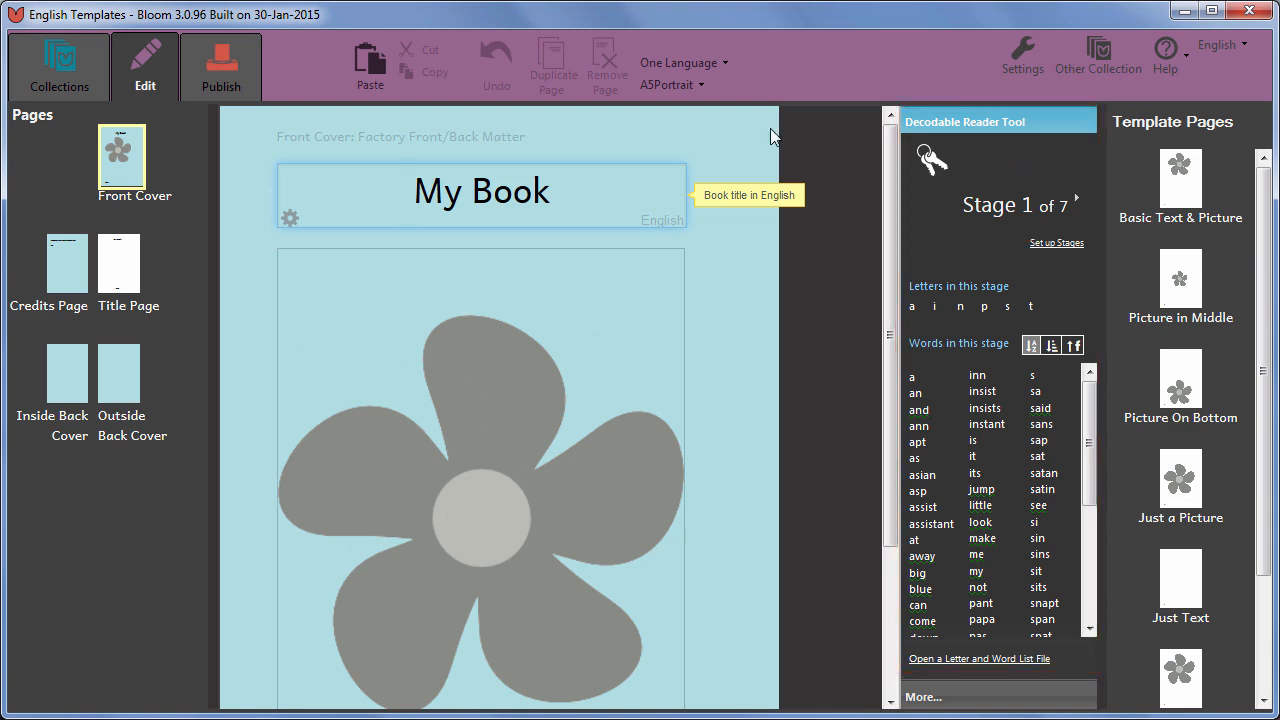
# Switch the new book to decodable Stage 2 and add a Picture On Bottom page
pyautogui.click(1077, 197)
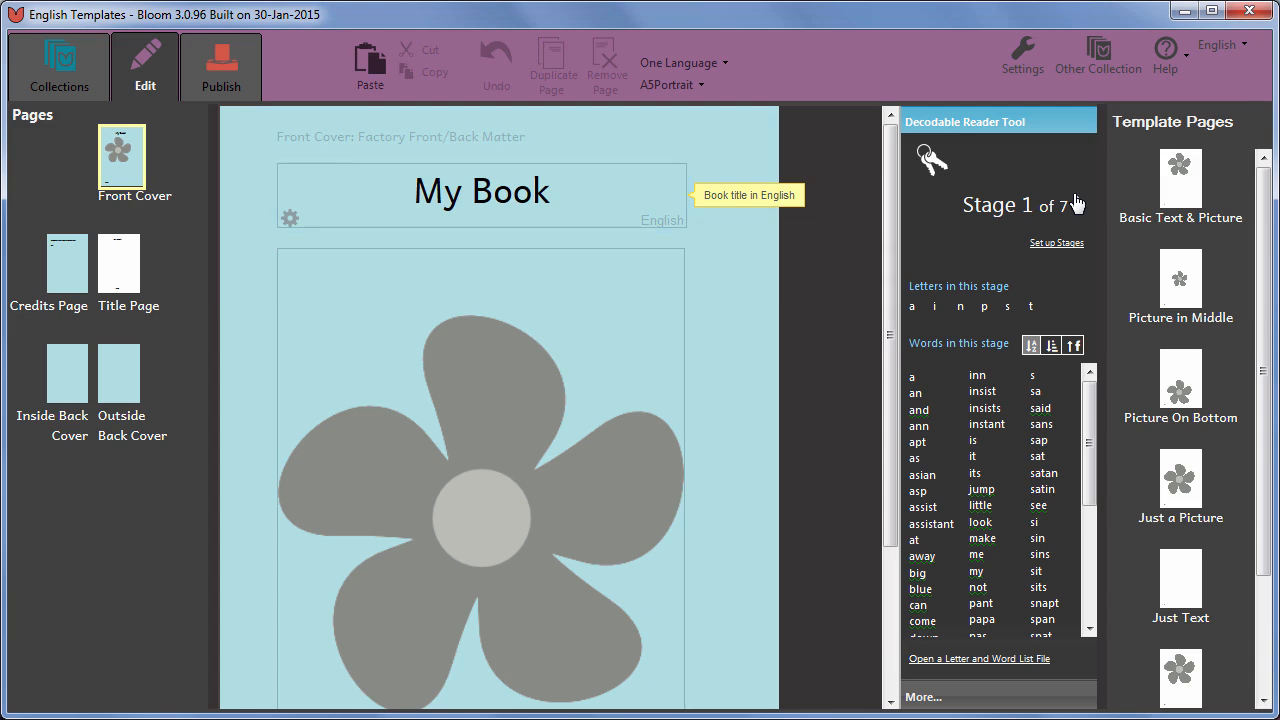
pyautogui.click(1080, 203)
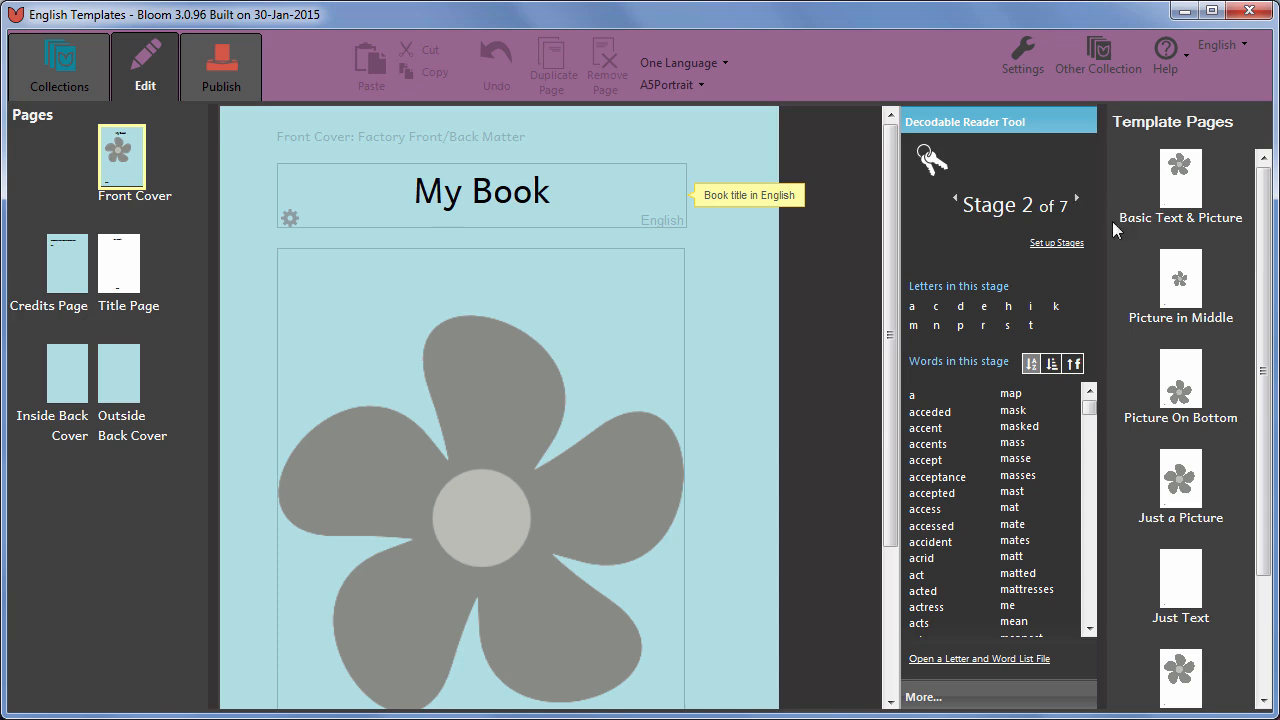
pyautogui.click(1181, 378)
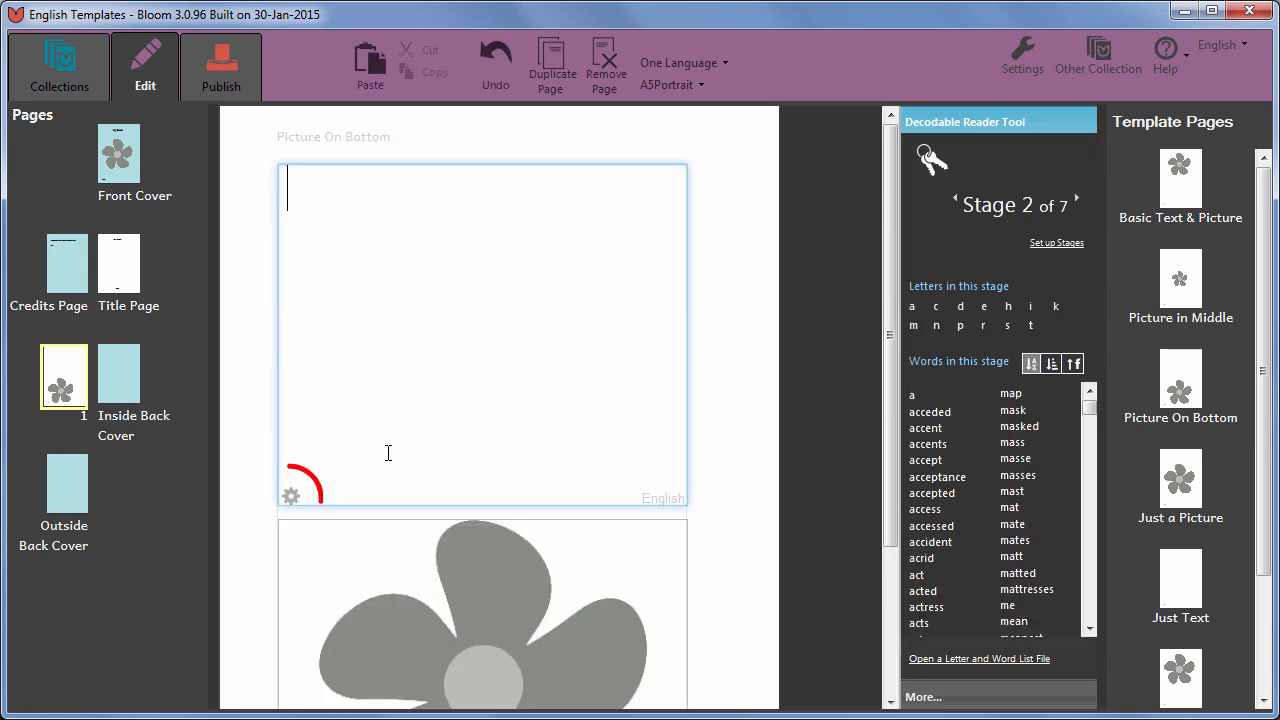
# Set the Normal style's font size to 45 in the added page's text box and remove that page from the Stage 2 book
pyautogui.click(289, 498)
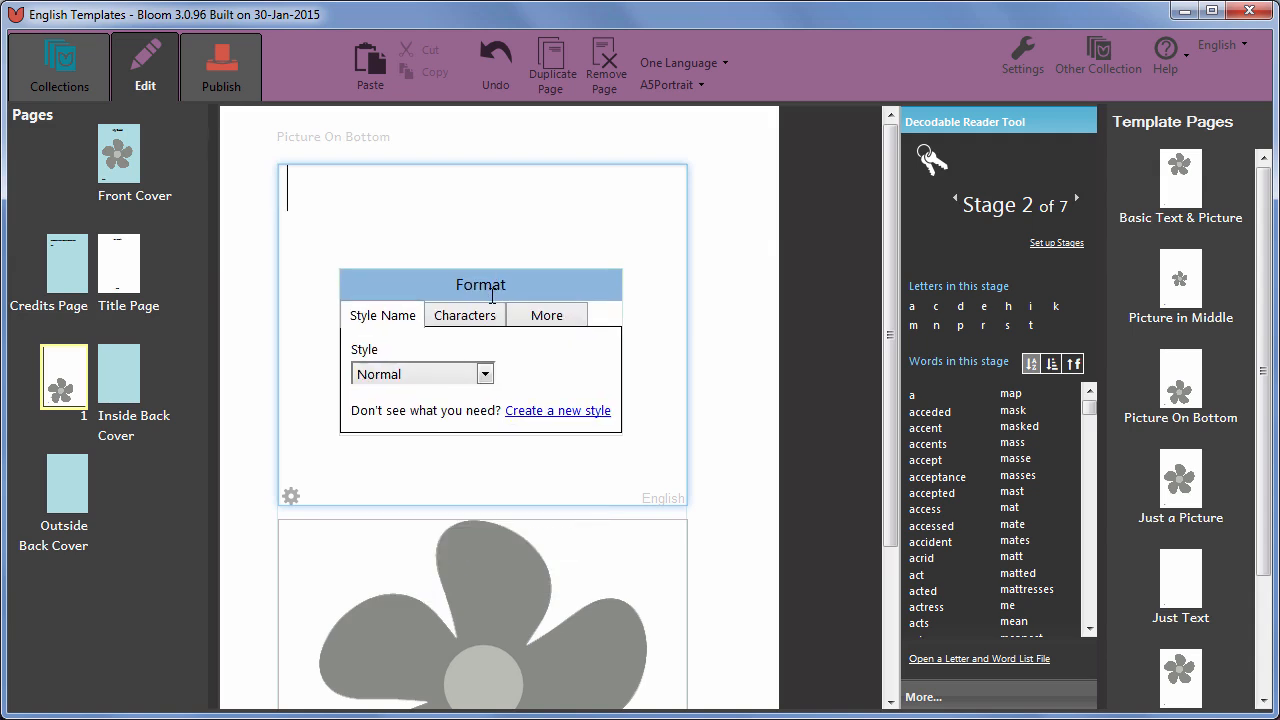
pyautogui.click(495, 318)
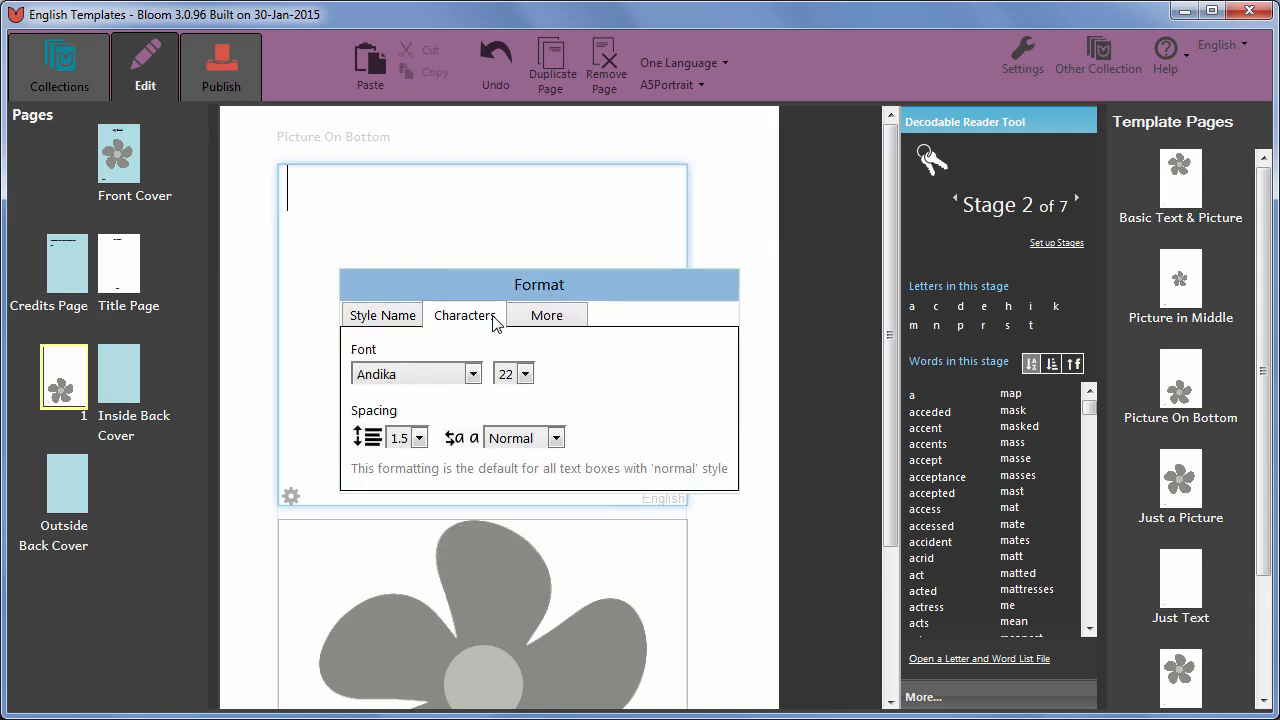
pyautogui.click(527, 375)
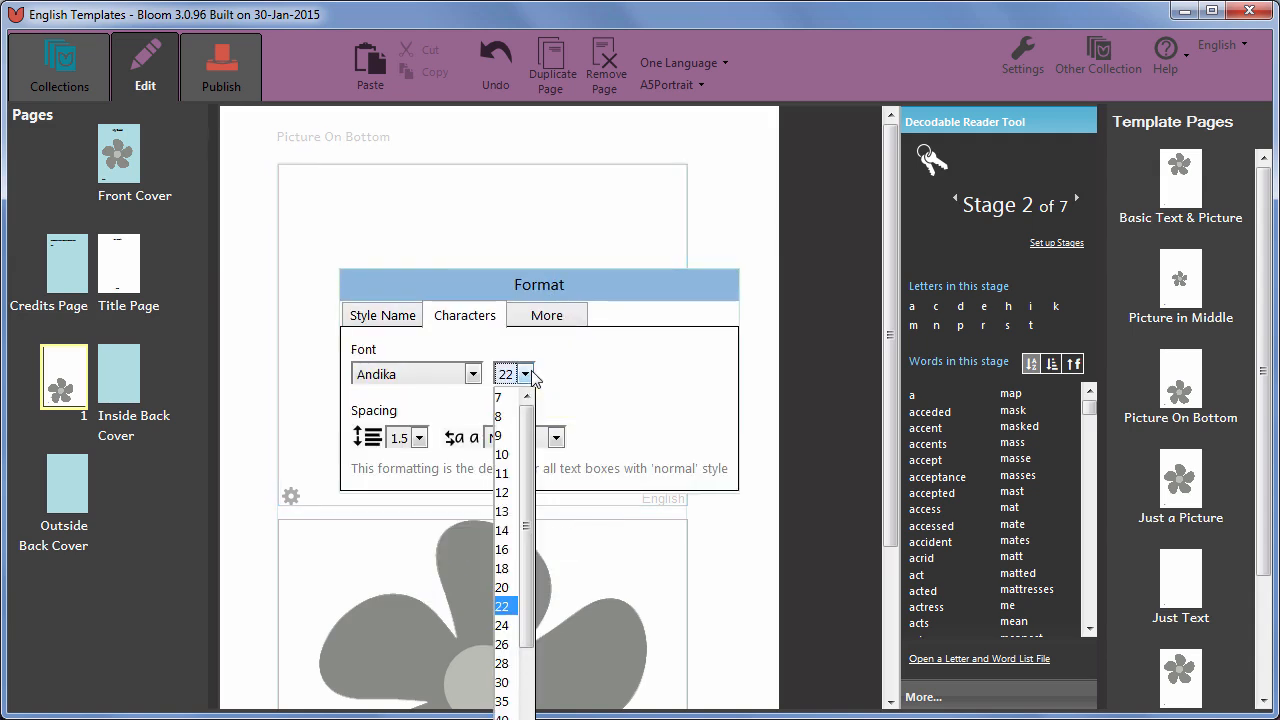
pyautogui.moveTo(527, 460); pyautogui.dragTo(528, 596)
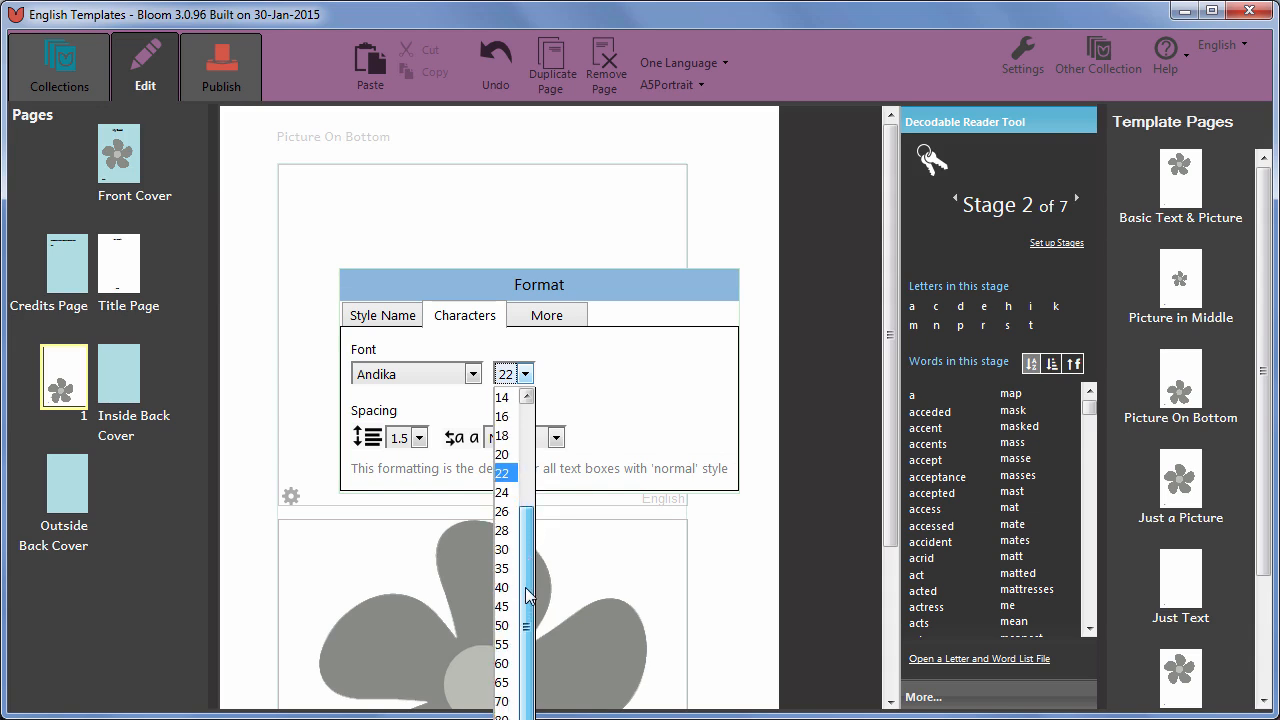
pyautogui.click(502, 605)
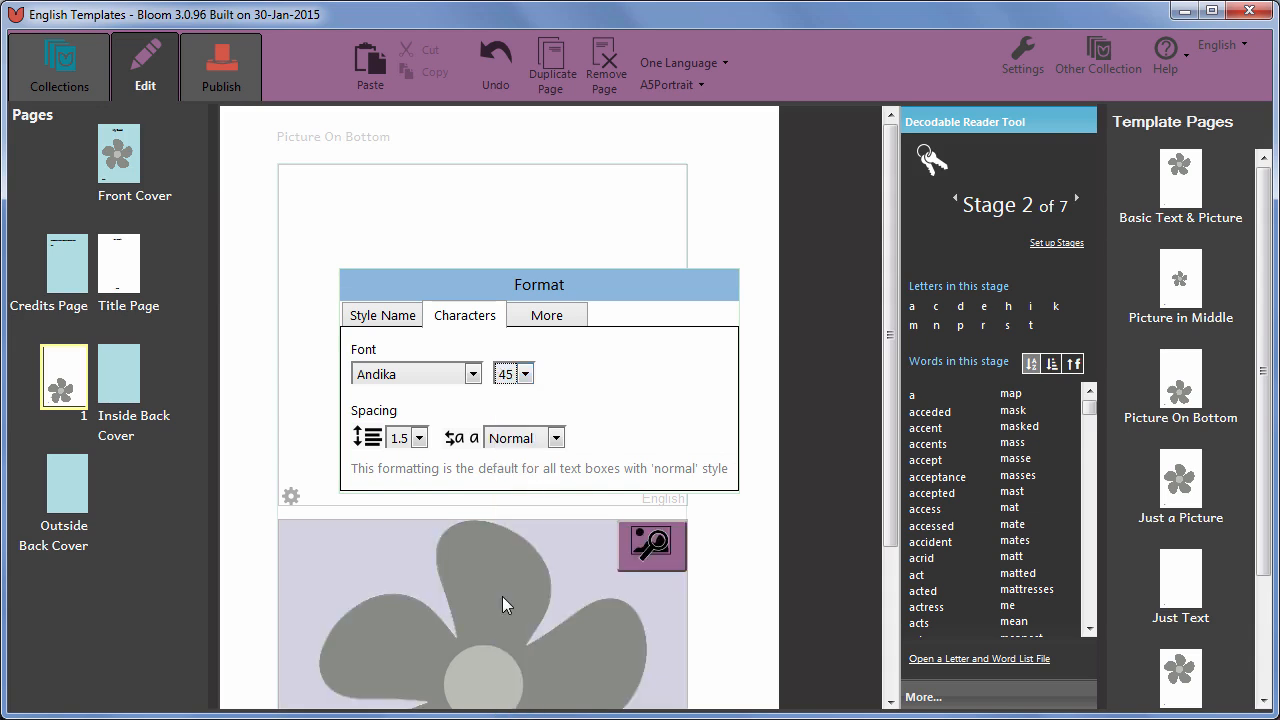
pyautogui.click(441, 210)
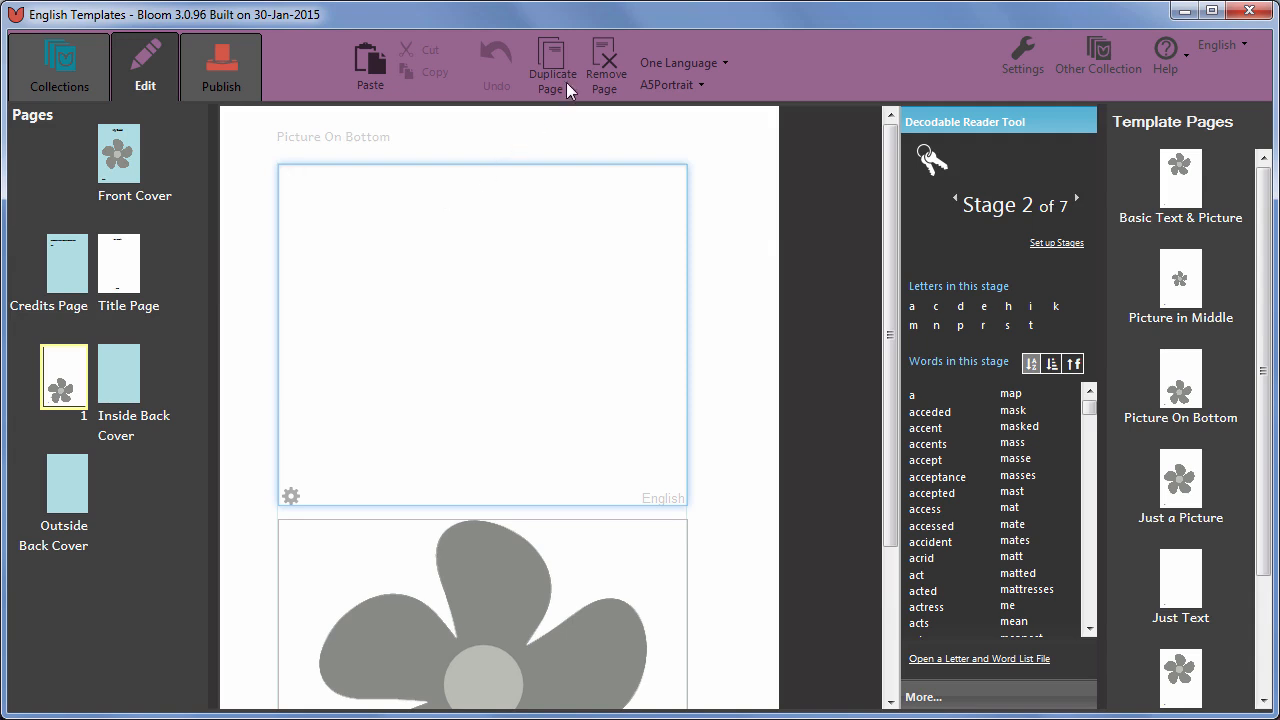
pyautogui.click(604, 54)
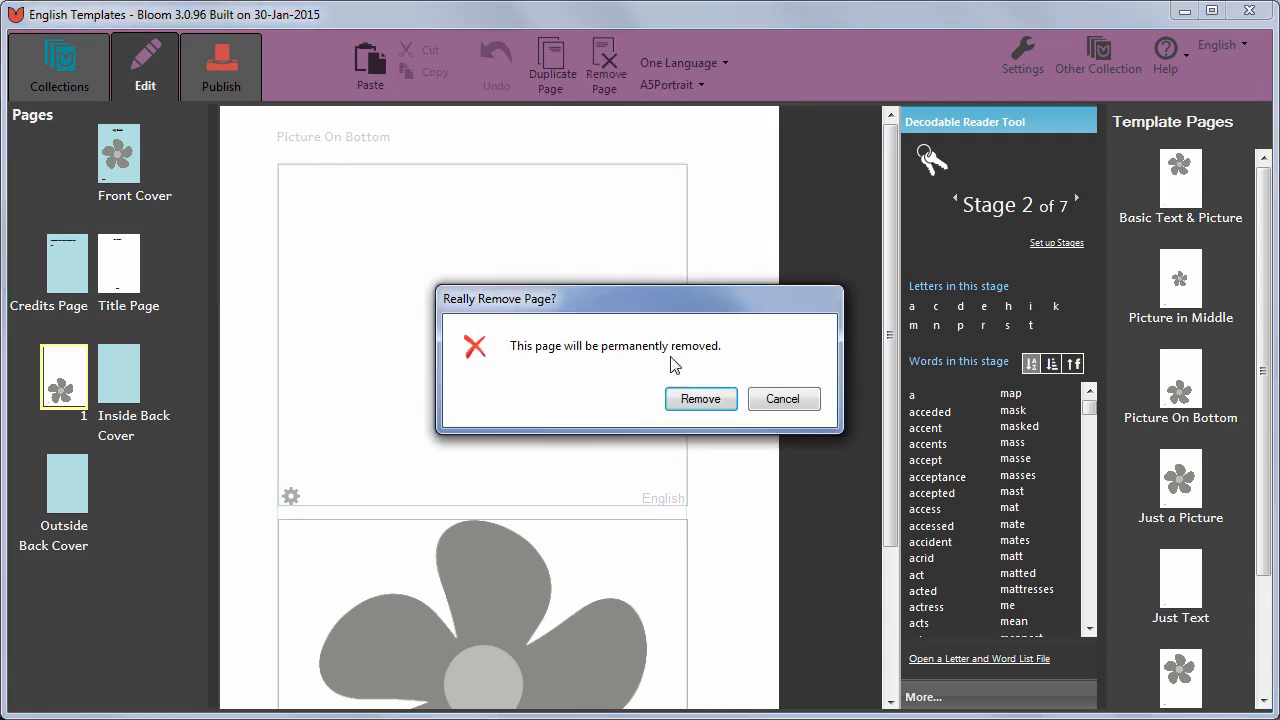
pyautogui.click(700, 399)
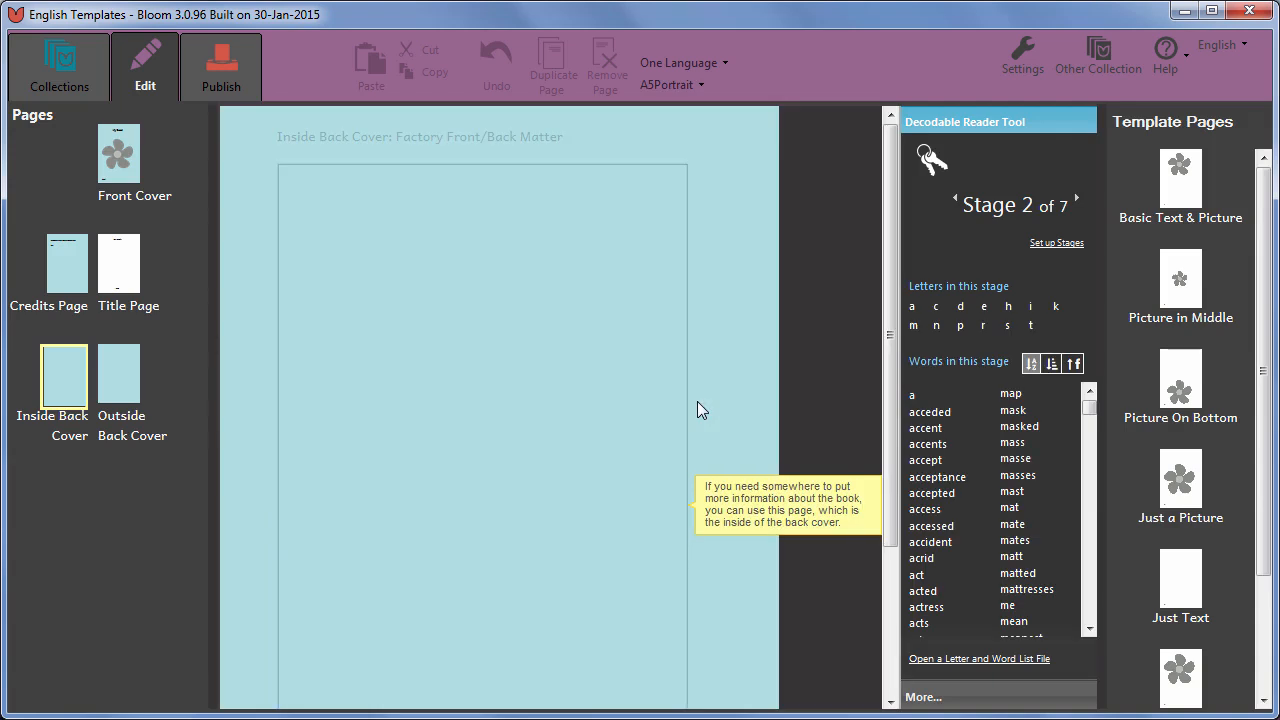
# Replace the front cover title with "Stage 2 - c, k, e, h, r, m, d"
pyautogui.click(126, 147)
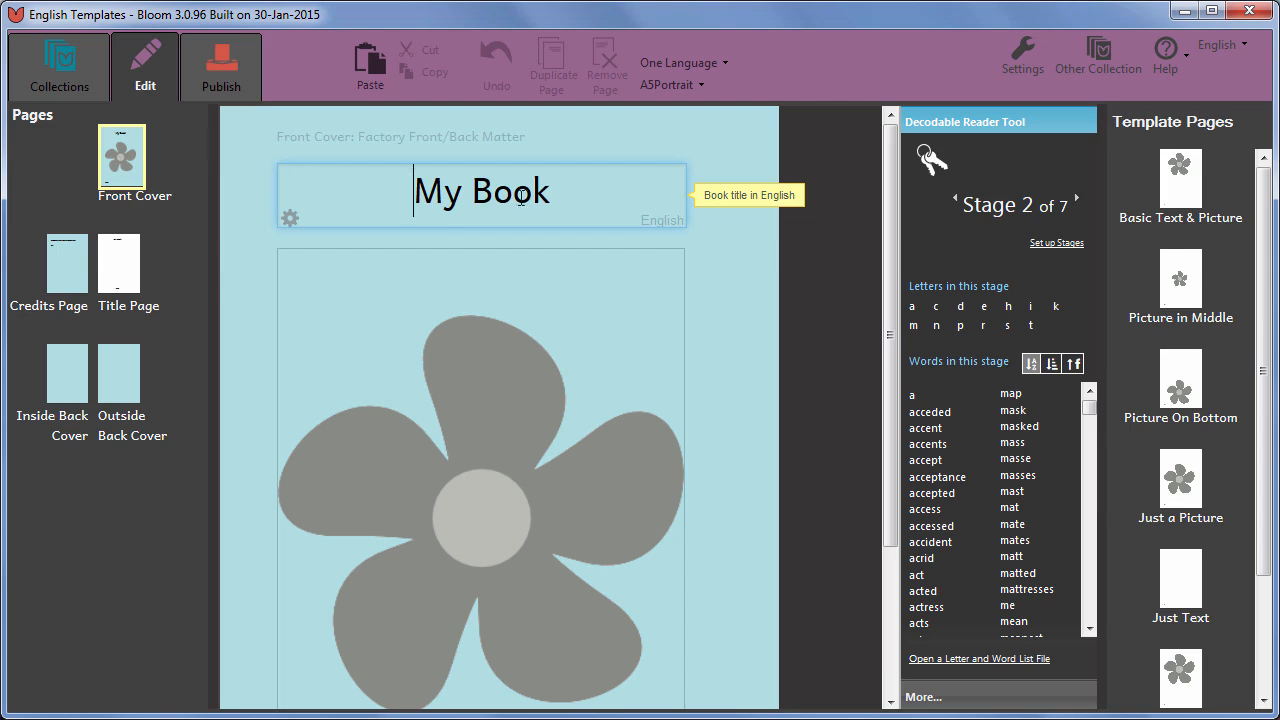
pyautogui.click(559, 200)
pyautogui.moveTo(559, 201); pyautogui.dragTo(420, 203)
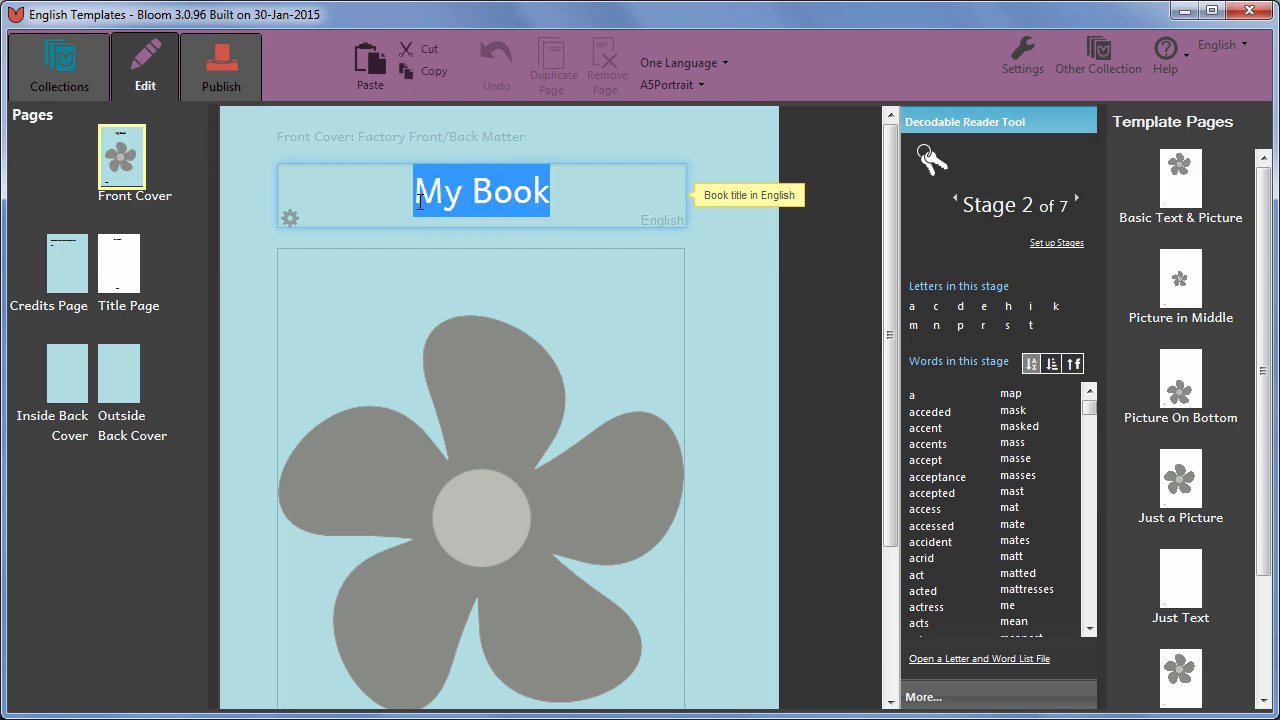
pyautogui.write('Stage ')
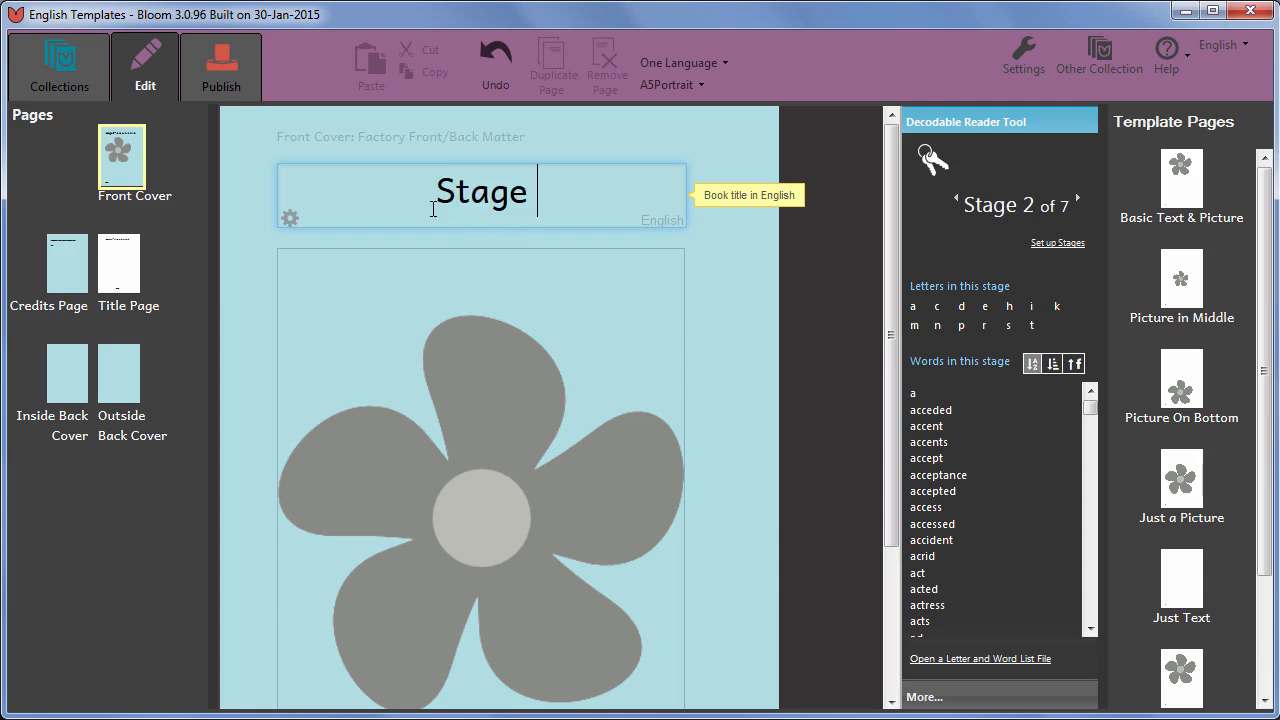
pyautogui.write('2 - c, k, ')
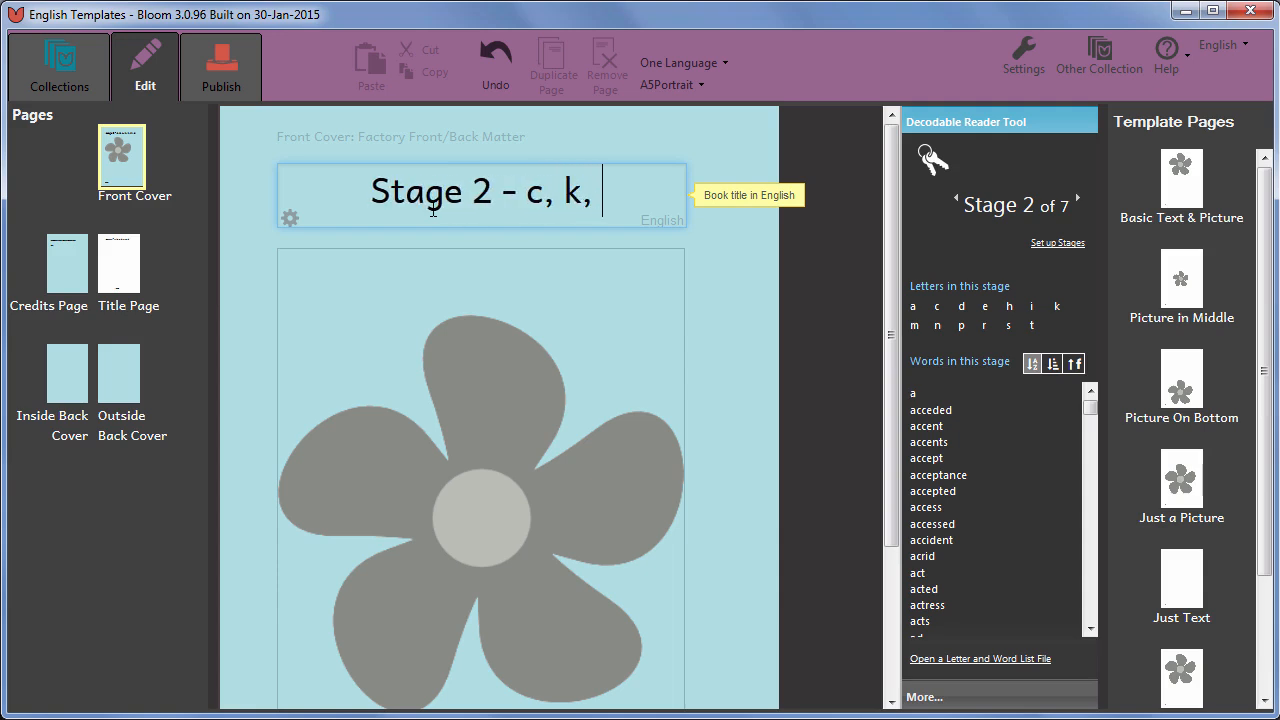
pyautogui.write('e, h, r, m, d')
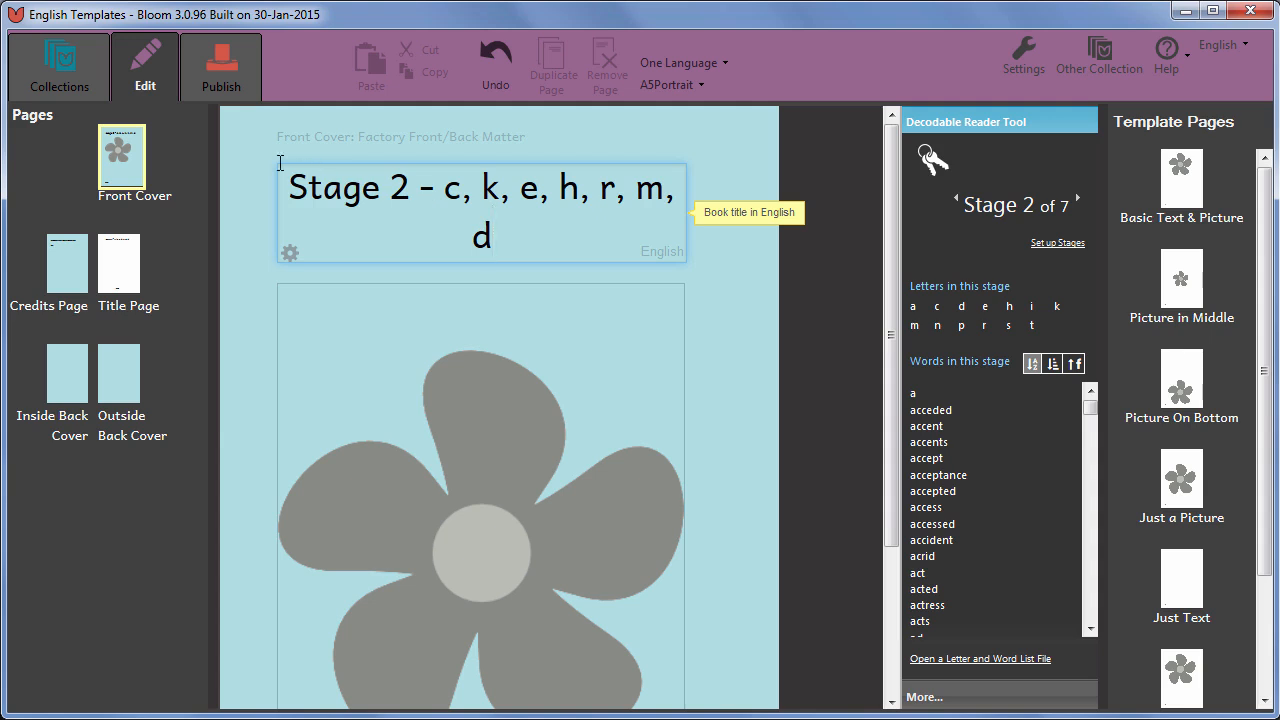
# Make another new book from the collection's Decodable Reader template and set it to decodable Stage 3
pyautogui.click(96, 82)
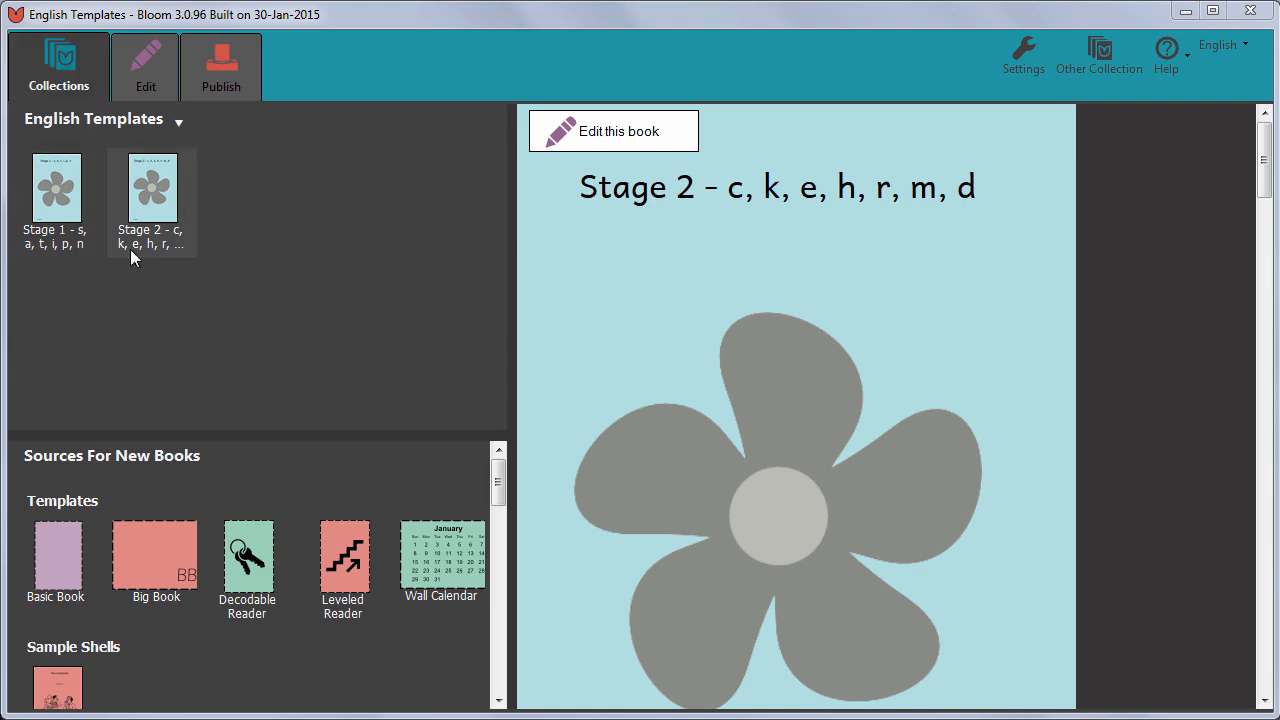
pyautogui.click(240, 581)
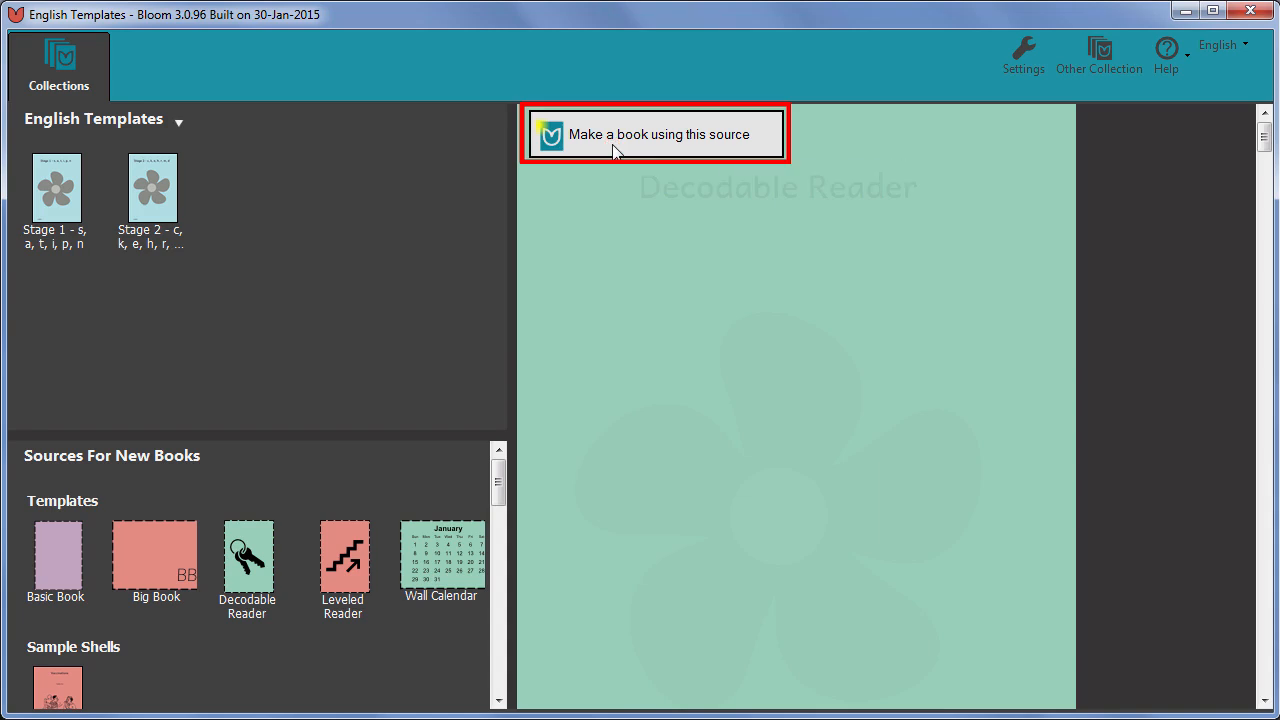
pyautogui.click(613, 150)
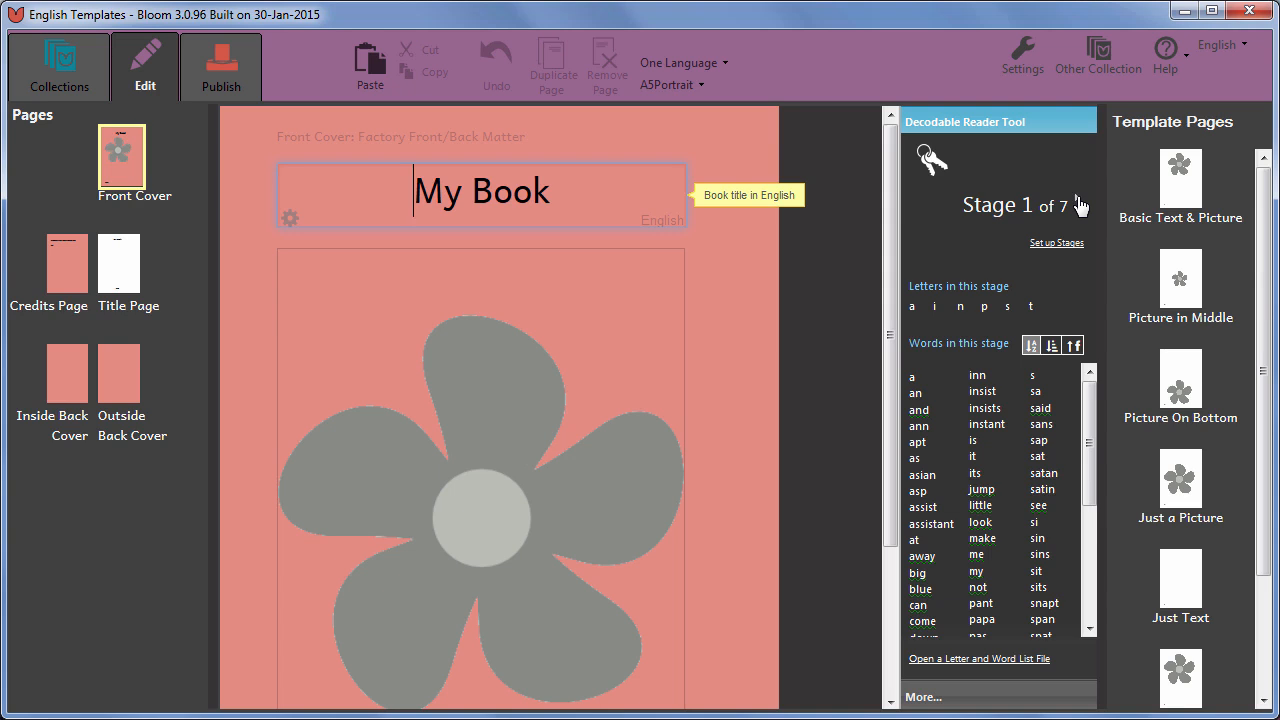
pyautogui.click(1078, 200)
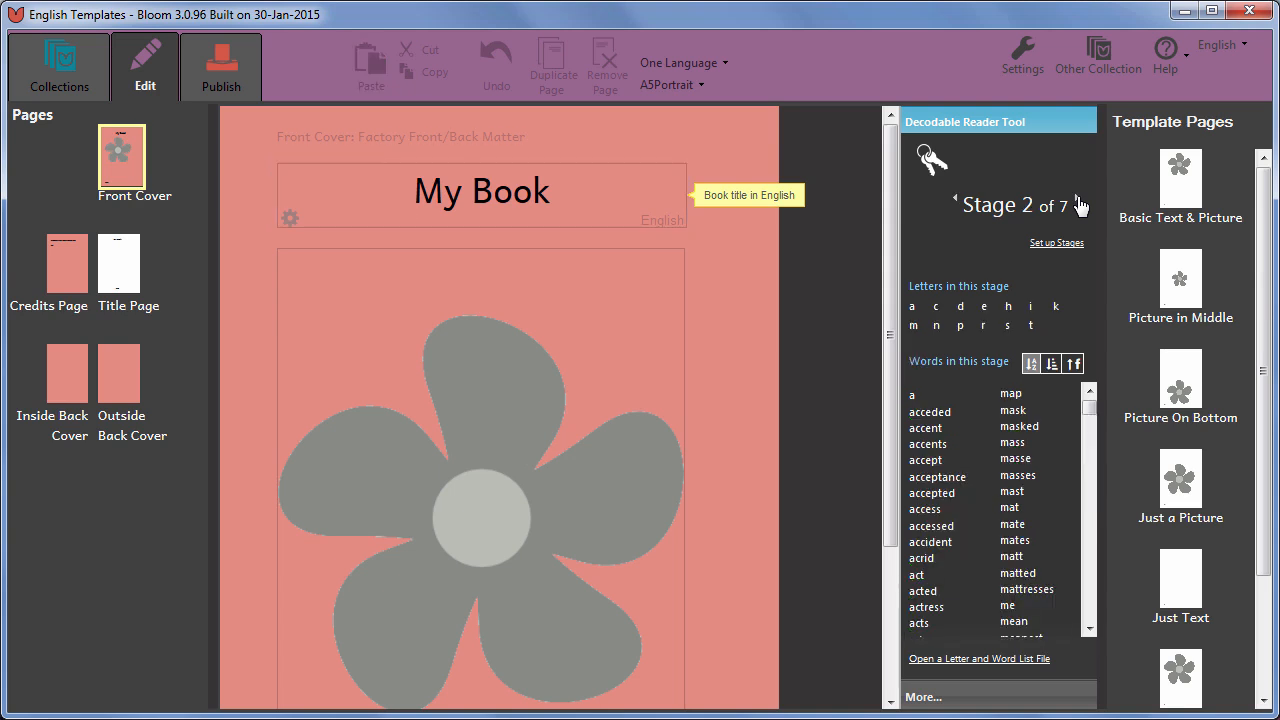
pyautogui.click(1078, 202)
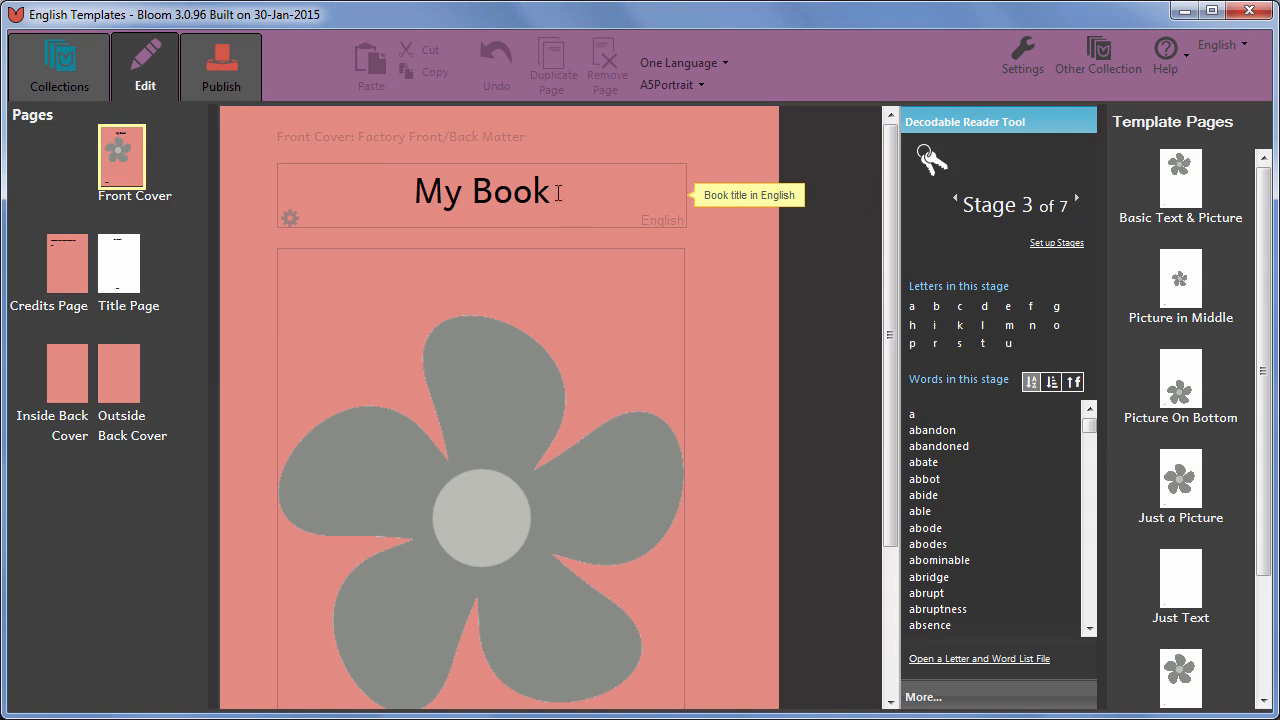
# Replace the new book's front cover title with "Stage 3 - g, o, u, l, f, b"
pyautogui.moveTo(556, 195); pyautogui.dragTo(414, 166)
pyautogui.write('St')
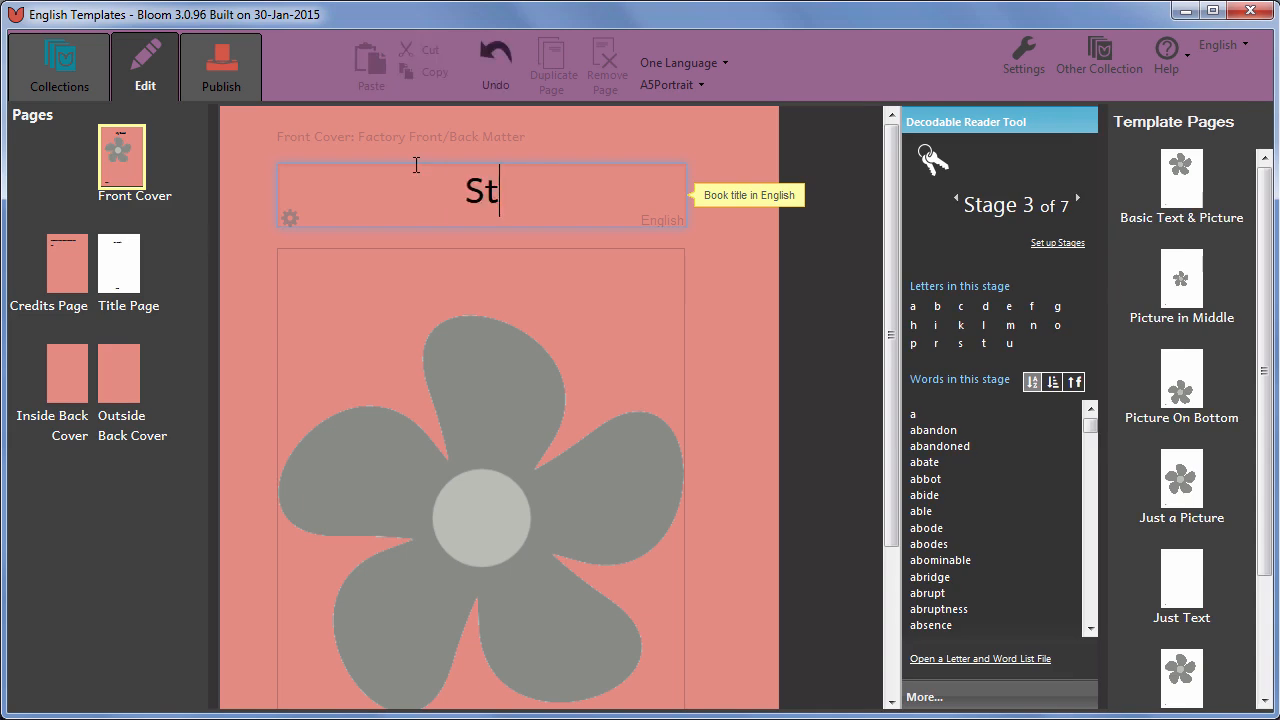
pyautogui.write('age 3 - g, o')
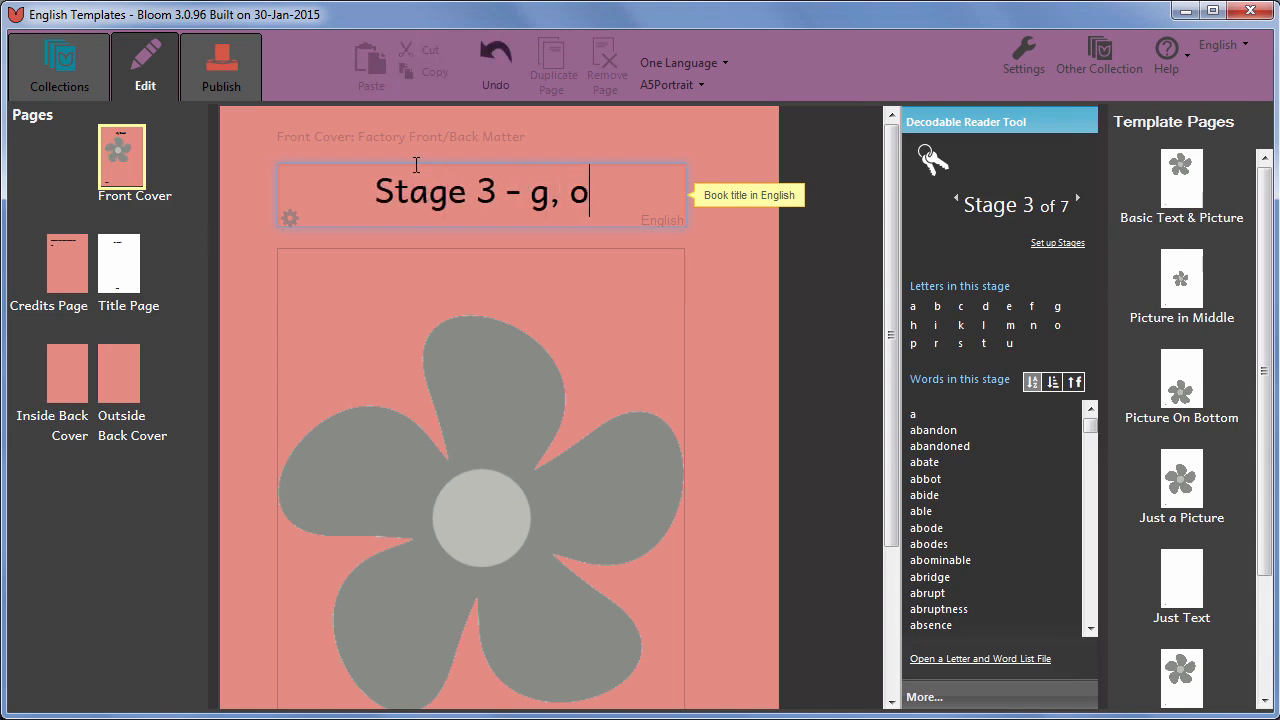
pyautogui.write(', u, l, f, b')
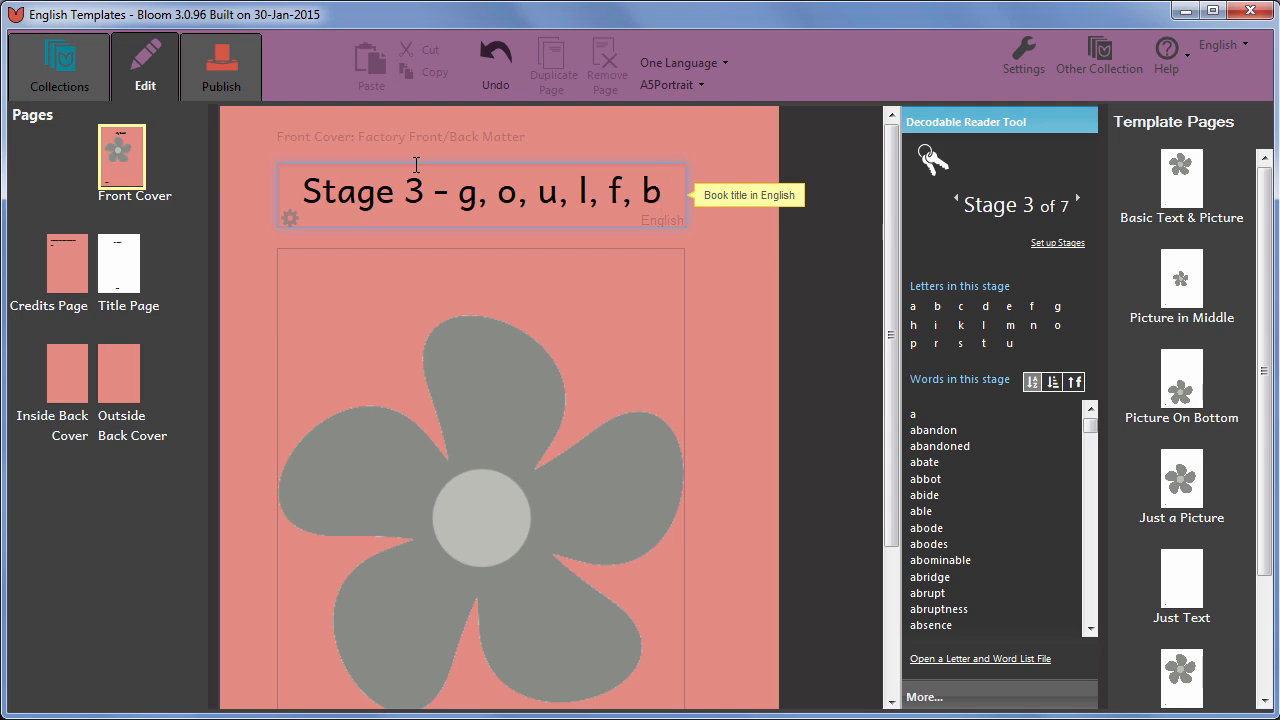
# Return to the collection, make a new book from the Decodable Reader template and set it to decodable Stage 4
pyautogui.click(77, 90)
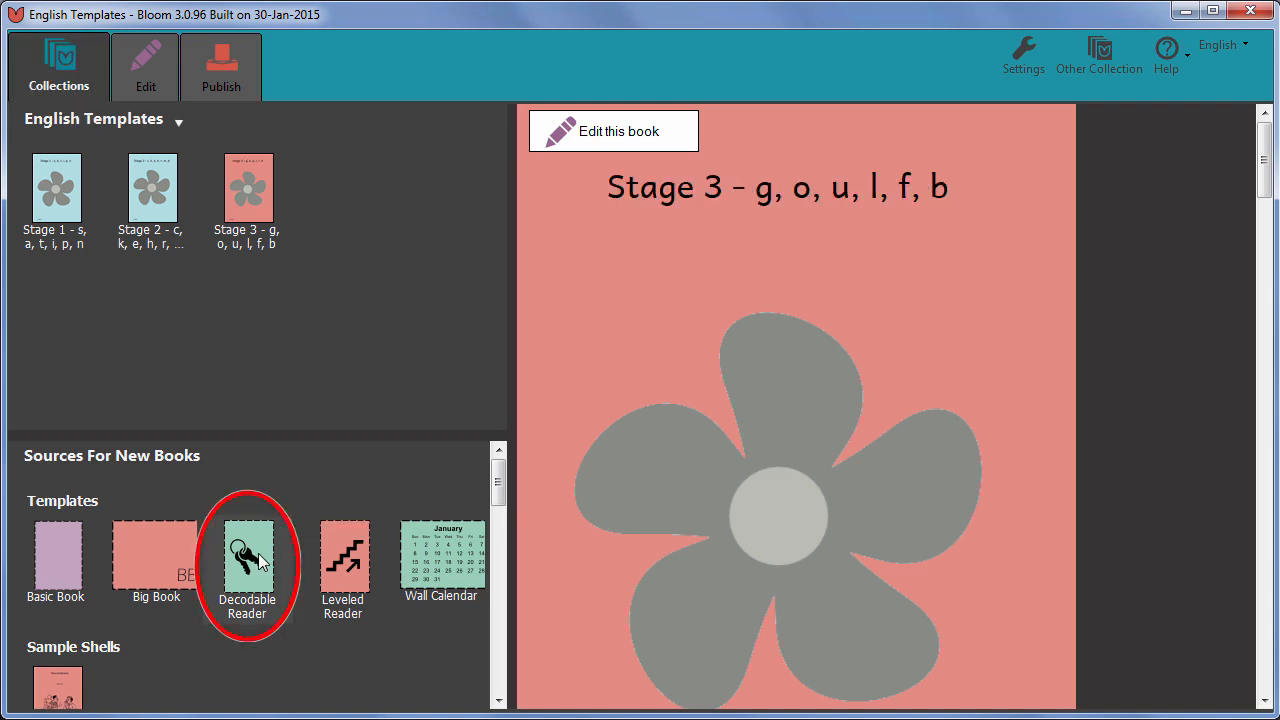
pyautogui.click(288, 525)
pyautogui.click(657, 140)
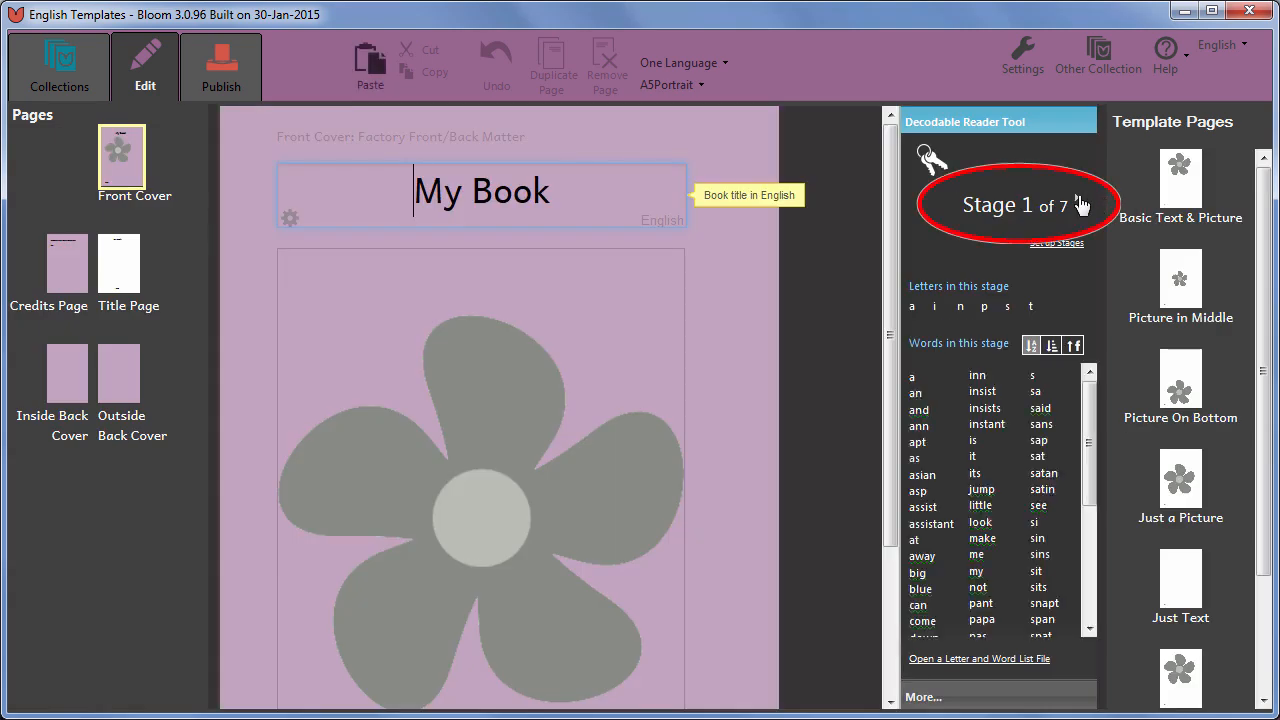
pyautogui.click(1079, 198)
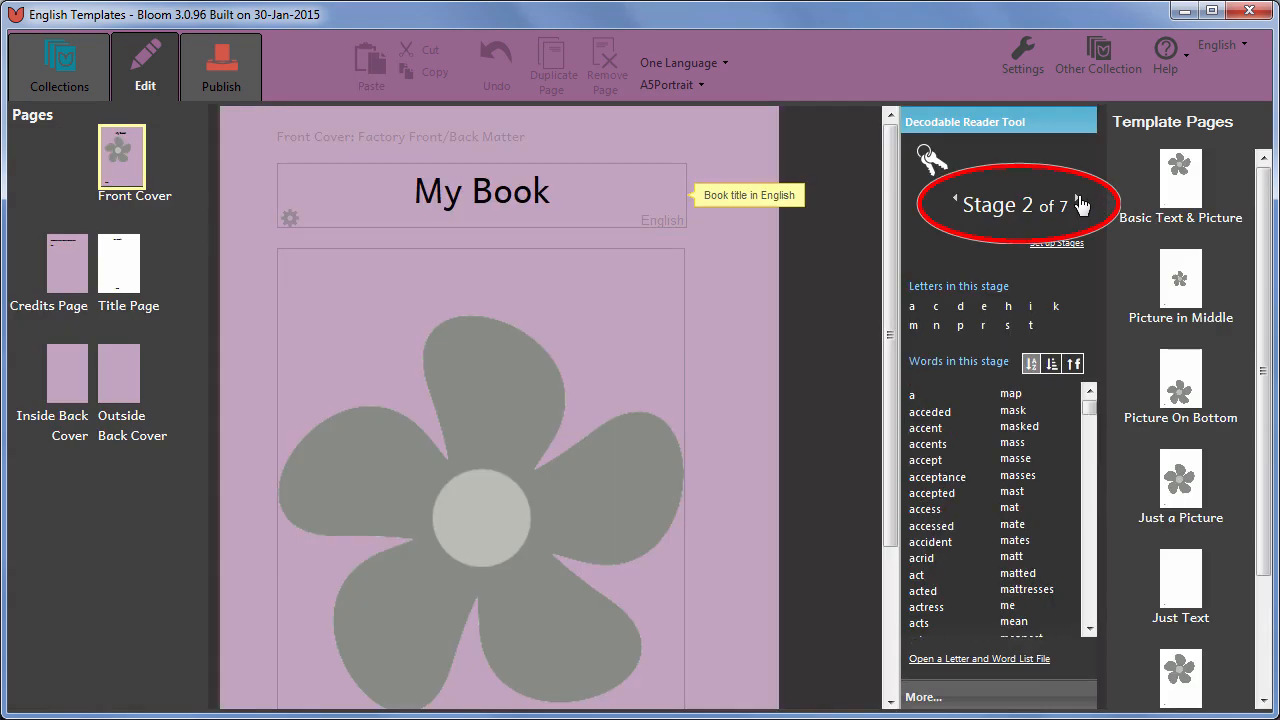
pyautogui.click(1078, 200)
pyautogui.click(1079, 201)
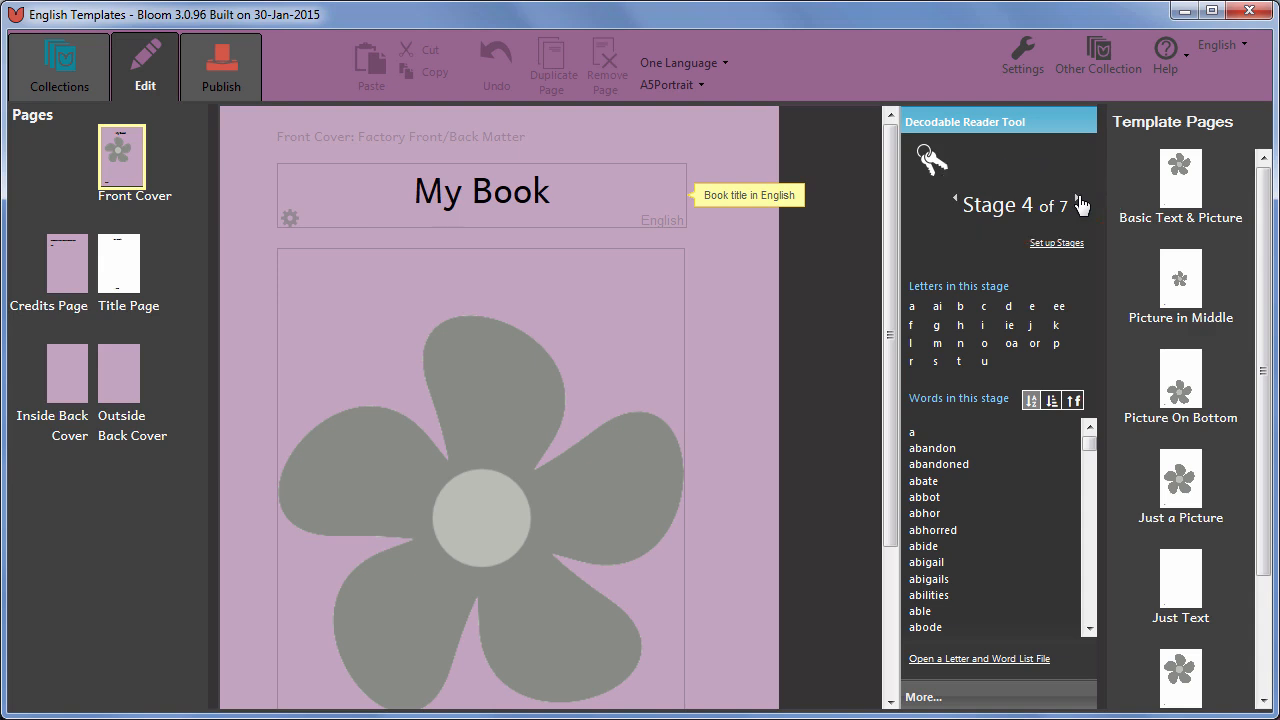
# Replace the front cover title with "Stage 4 - ai, j, oa, ie, ee, or" and return to the book collection
pyautogui.moveTo(551, 200); pyautogui.dragTo(428, 199)
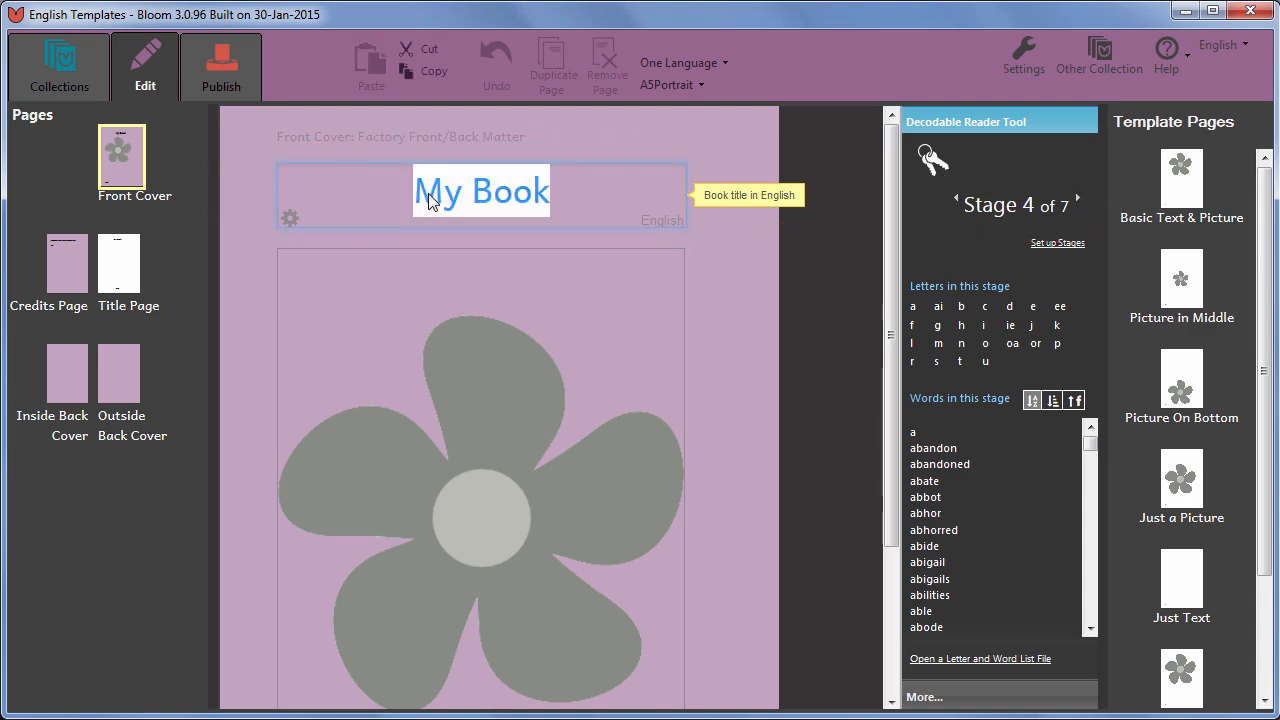
pyautogui.write('Stage 4 - ai, ')
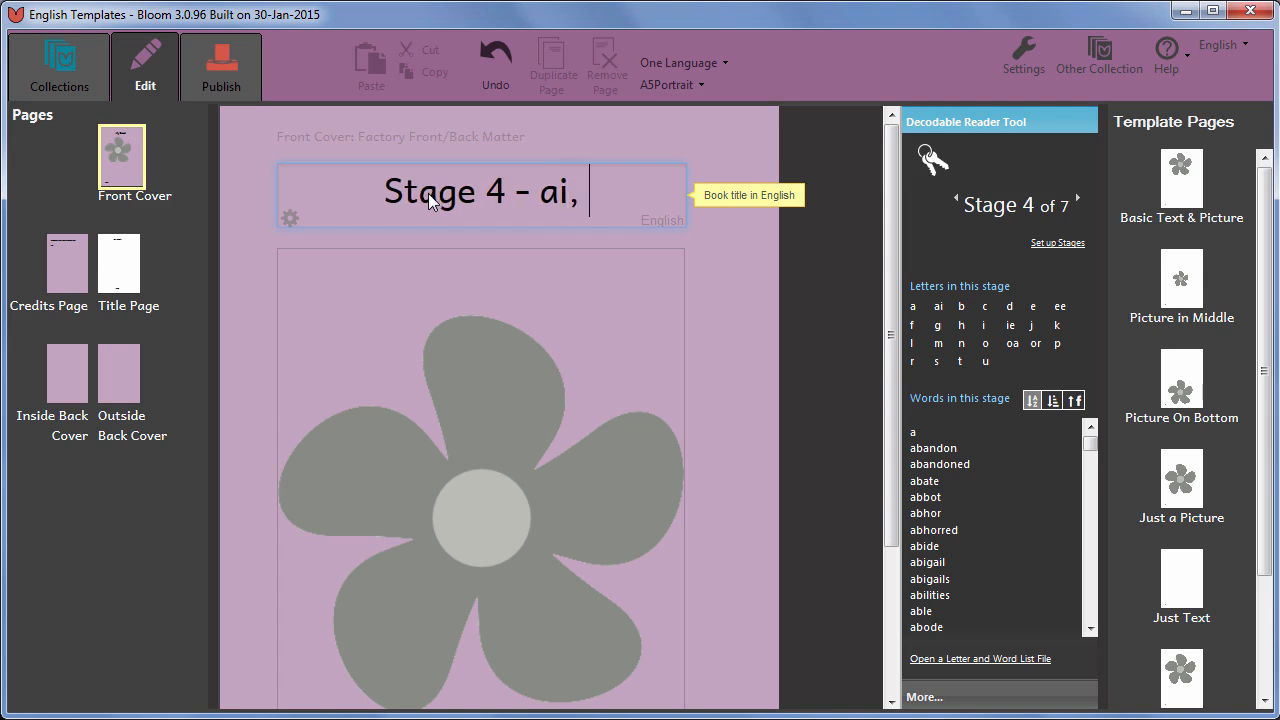
pyautogui.write('j, oa, ie, ee, or')
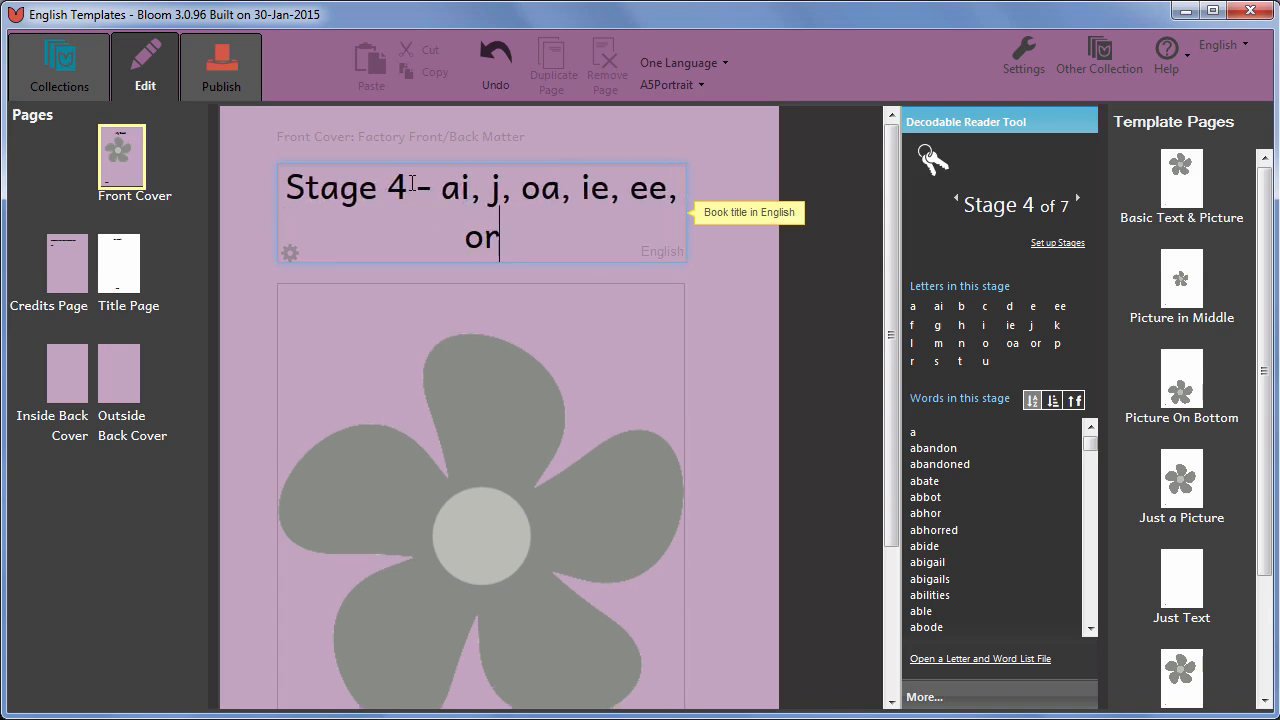
pyautogui.click(83, 86)
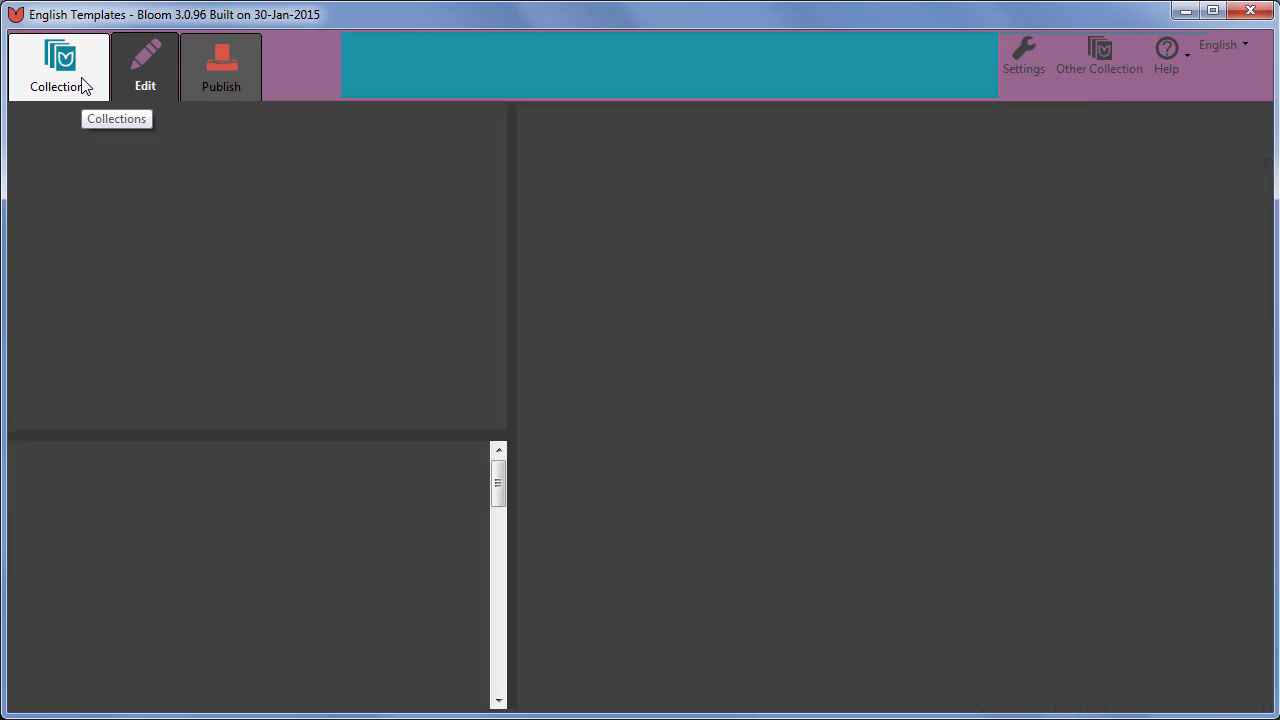